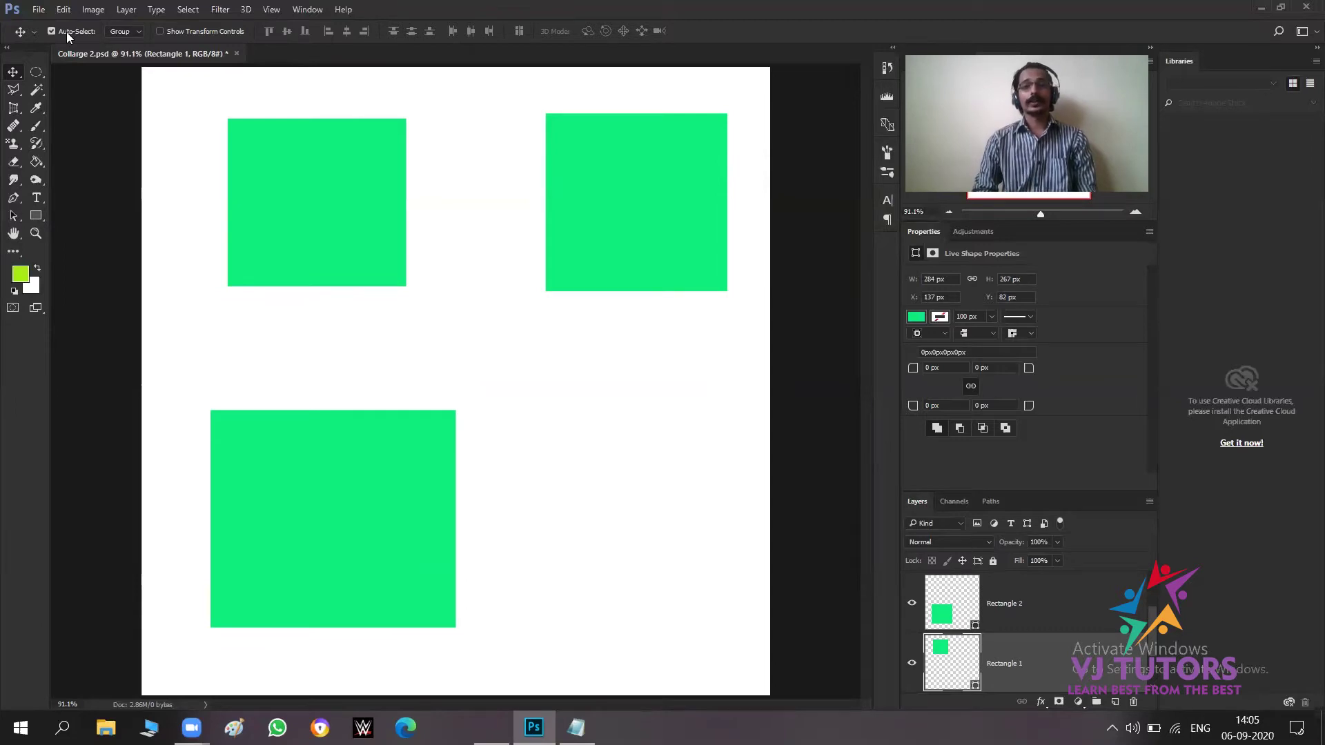
Move the upper-right green rectangle slightly left and up with Auto-Select turned off.
left_click(563, 201)
left_click_drag(563, 201, 573, 249)
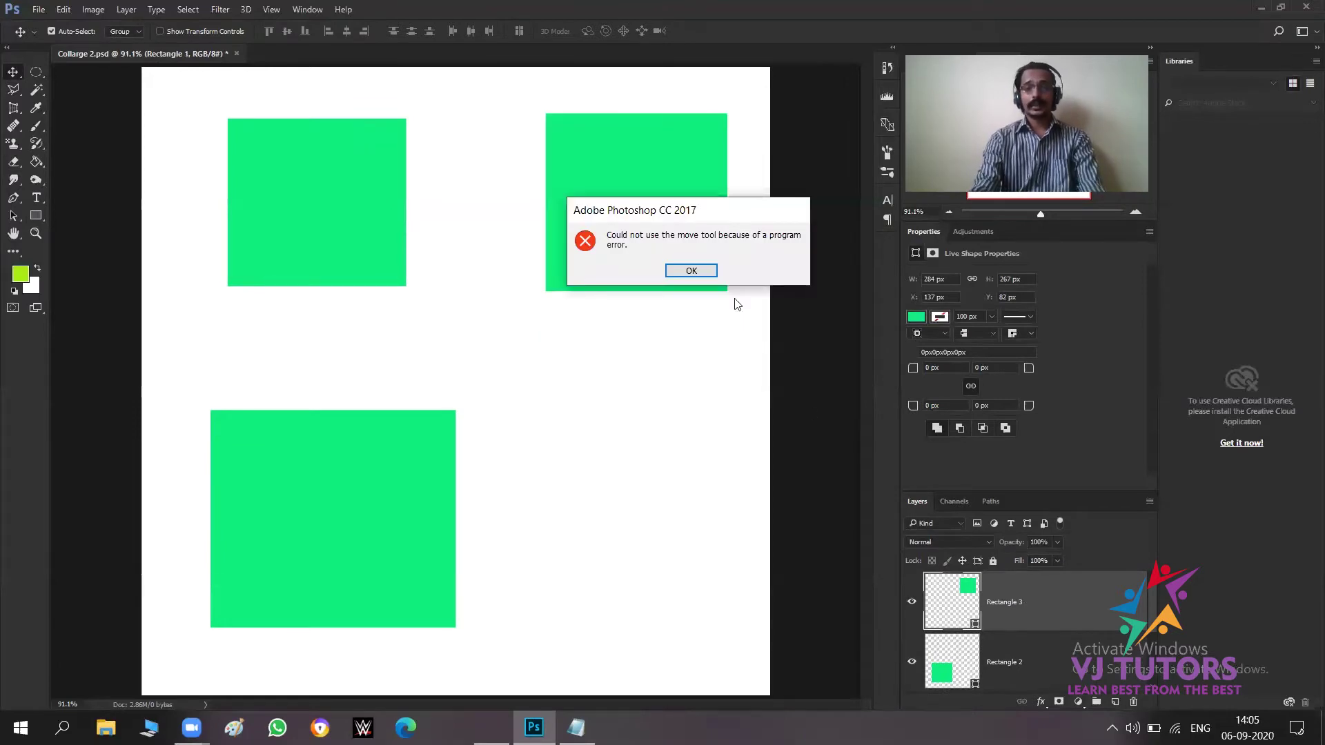
left_click(709, 269)
mouse_move(641, 204)
left_mouse_down()
mouse_move(566, 199)
mouse_move(621, 200)
left_mouse_up()
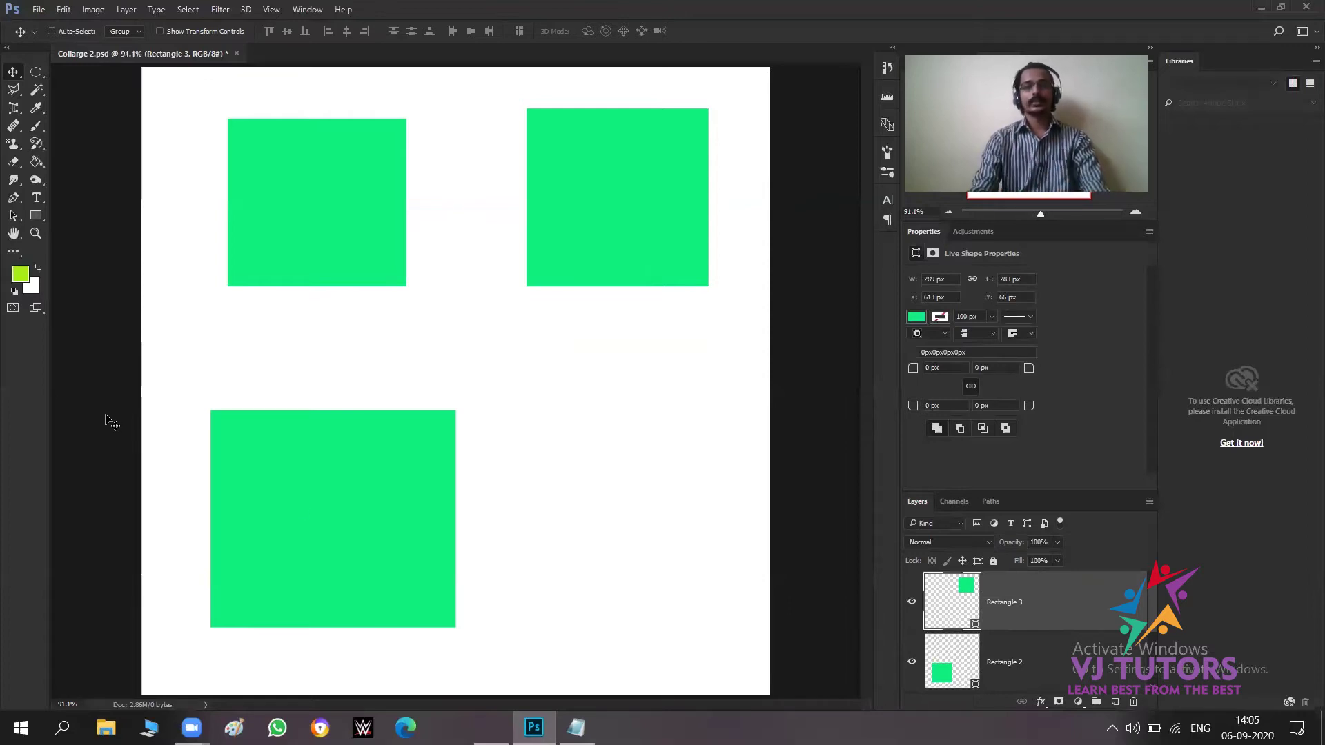
Nudge Rectangle 3 up to about Y 56 px, and move the Rectangle 2 layer to about X 97, Y 513 px.
mouse_move(345, 519)
left_mouse_down()
mouse_move(339, 461)
mouse_move(346, 534)
mouse_move(334, 522)
mouse_move(343, 508)
mouse_move(349, 523)
left_mouse_up()
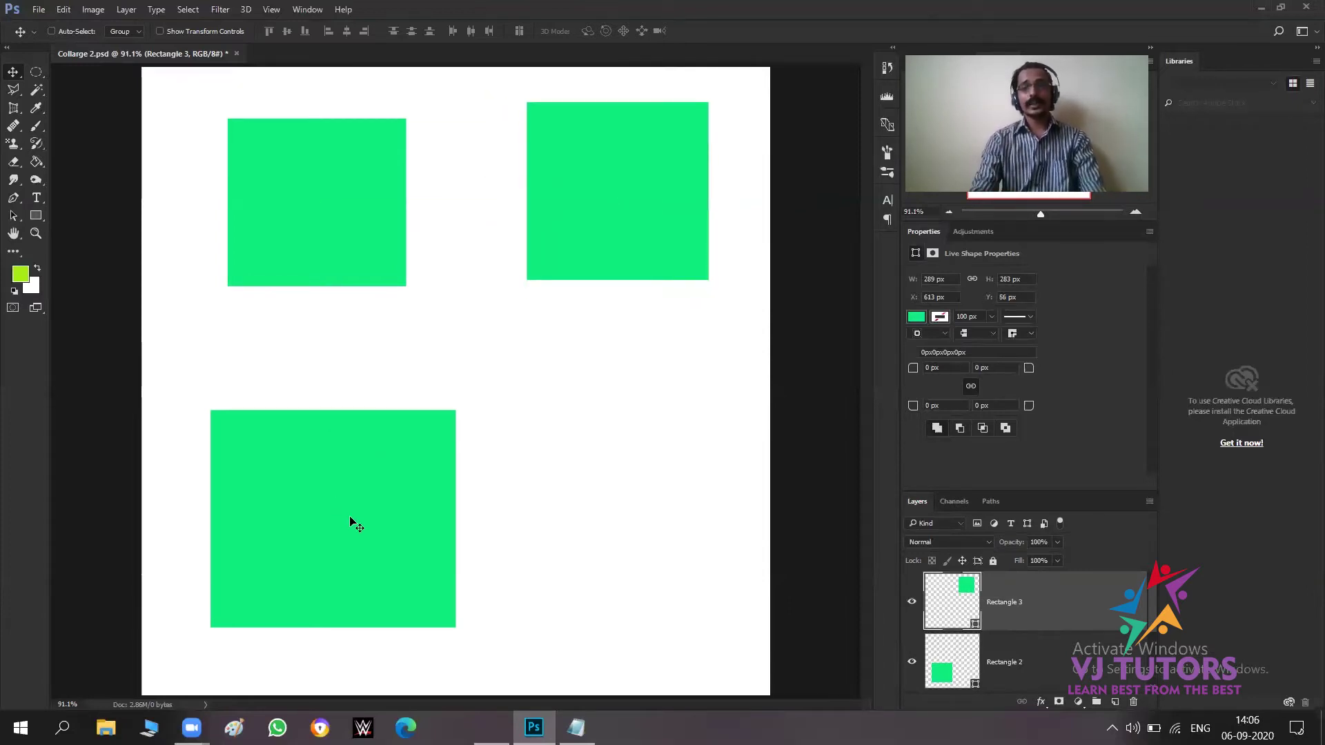
left_click(1001, 659)
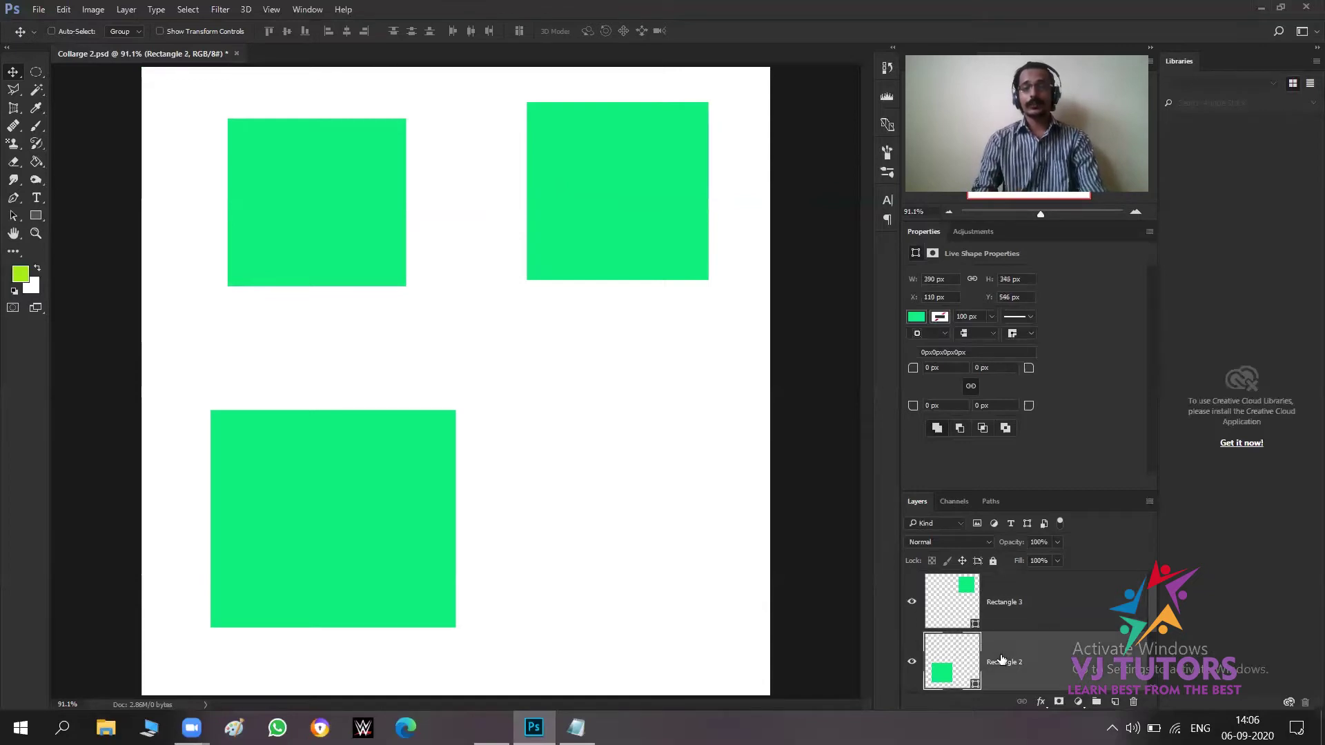
mouse_move(388, 508)
left_mouse_down()
mouse_move(370, 429)
mouse_move(387, 497)
left_mouse_up()
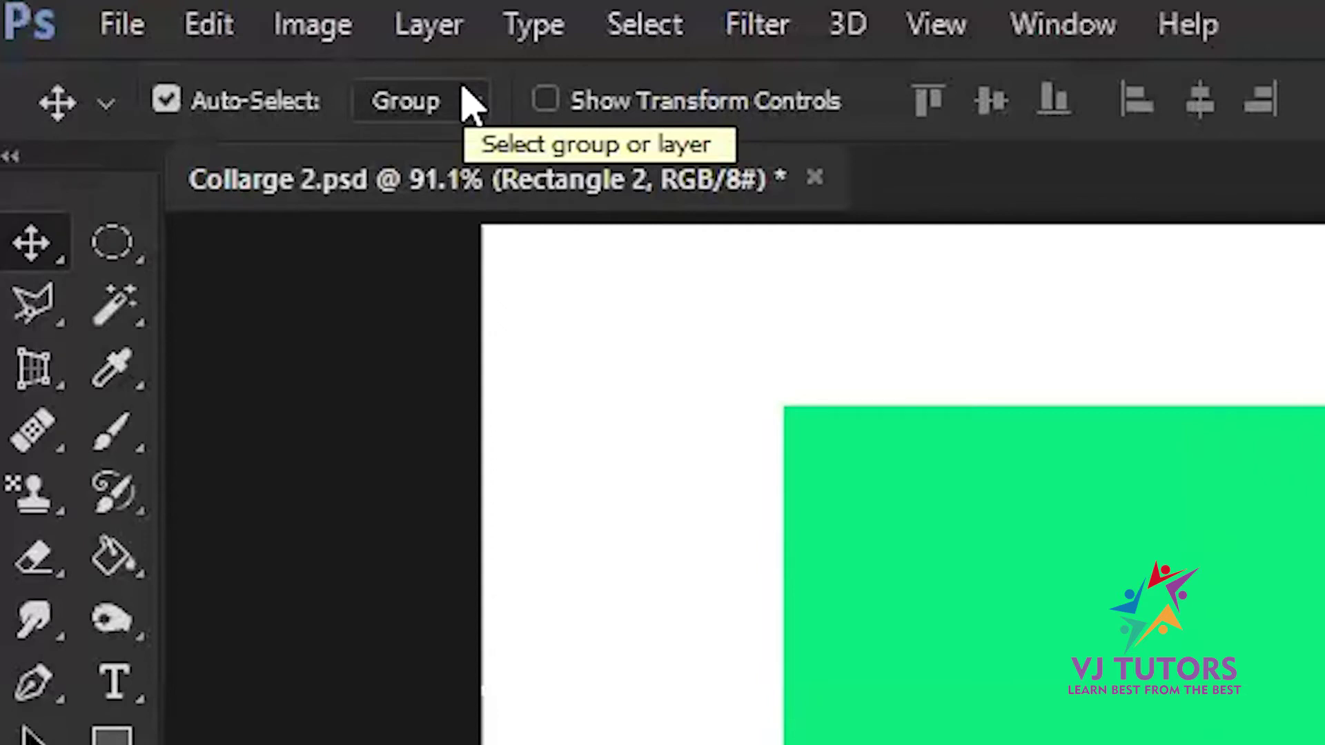
Set Auto-Select to Group and move the upper-left green rectangle to about X 121, Y 125 px.
left_click(430, 93)
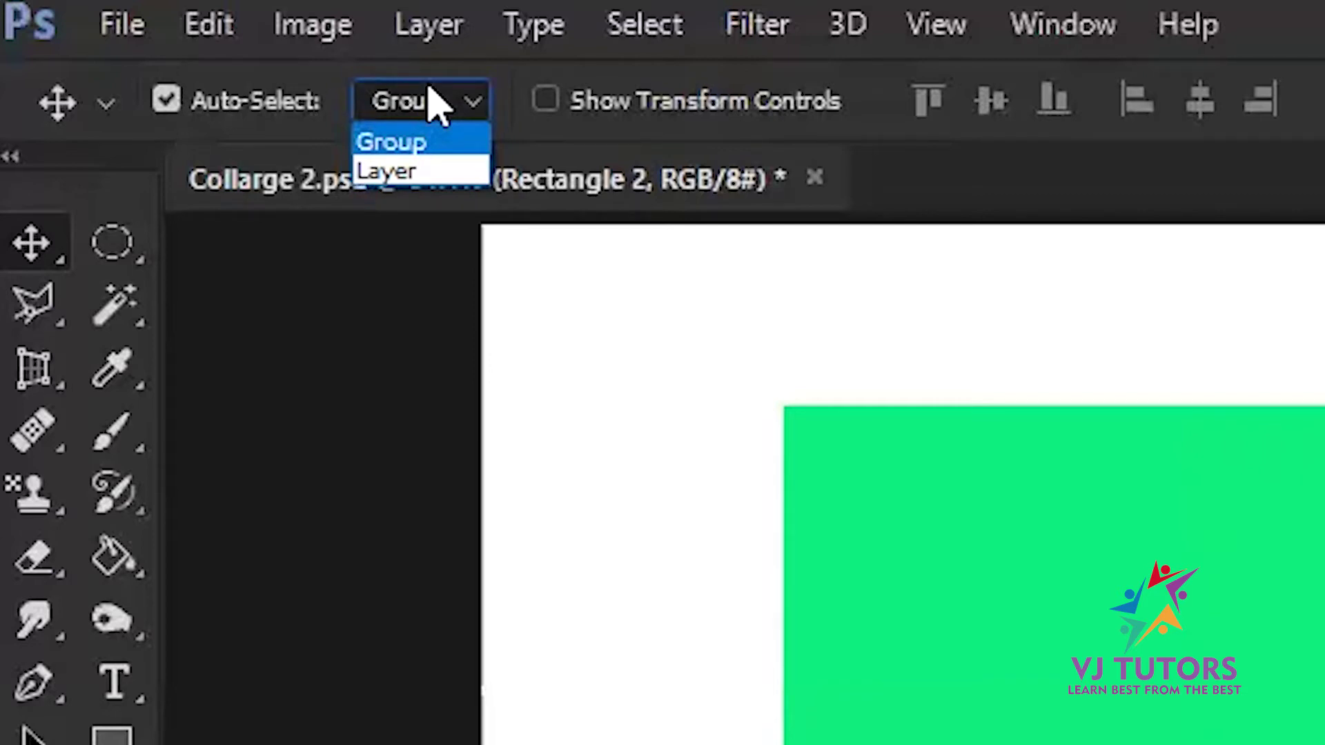
left_click(400, 145)
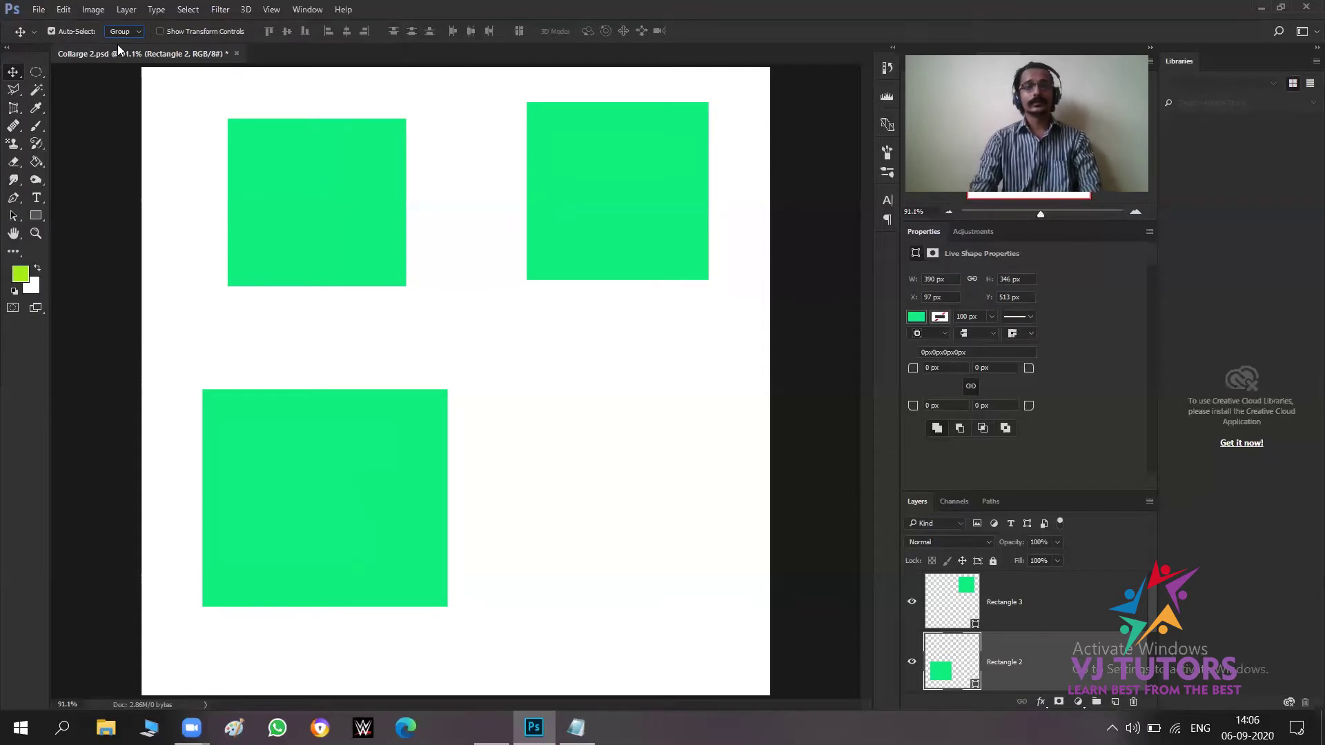
left_click(318, 245)
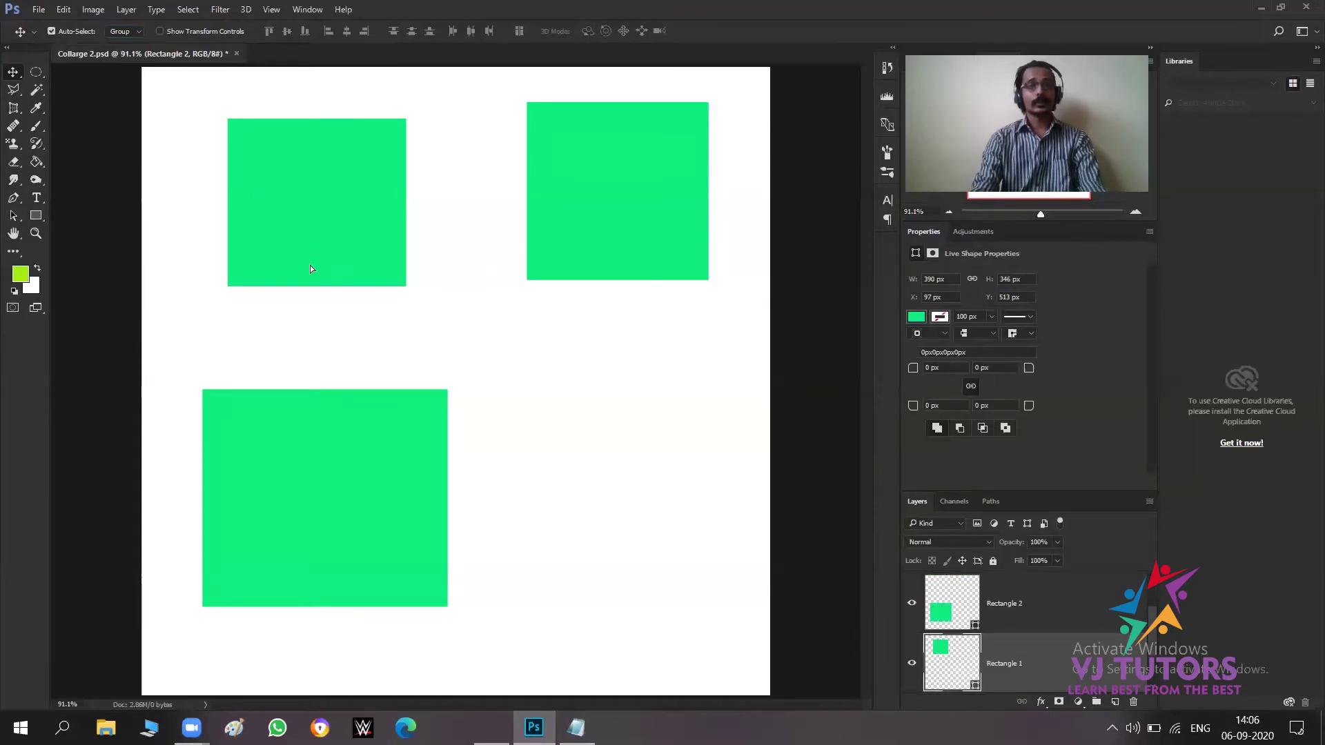
left_click_drag(319, 239, 310, 265)
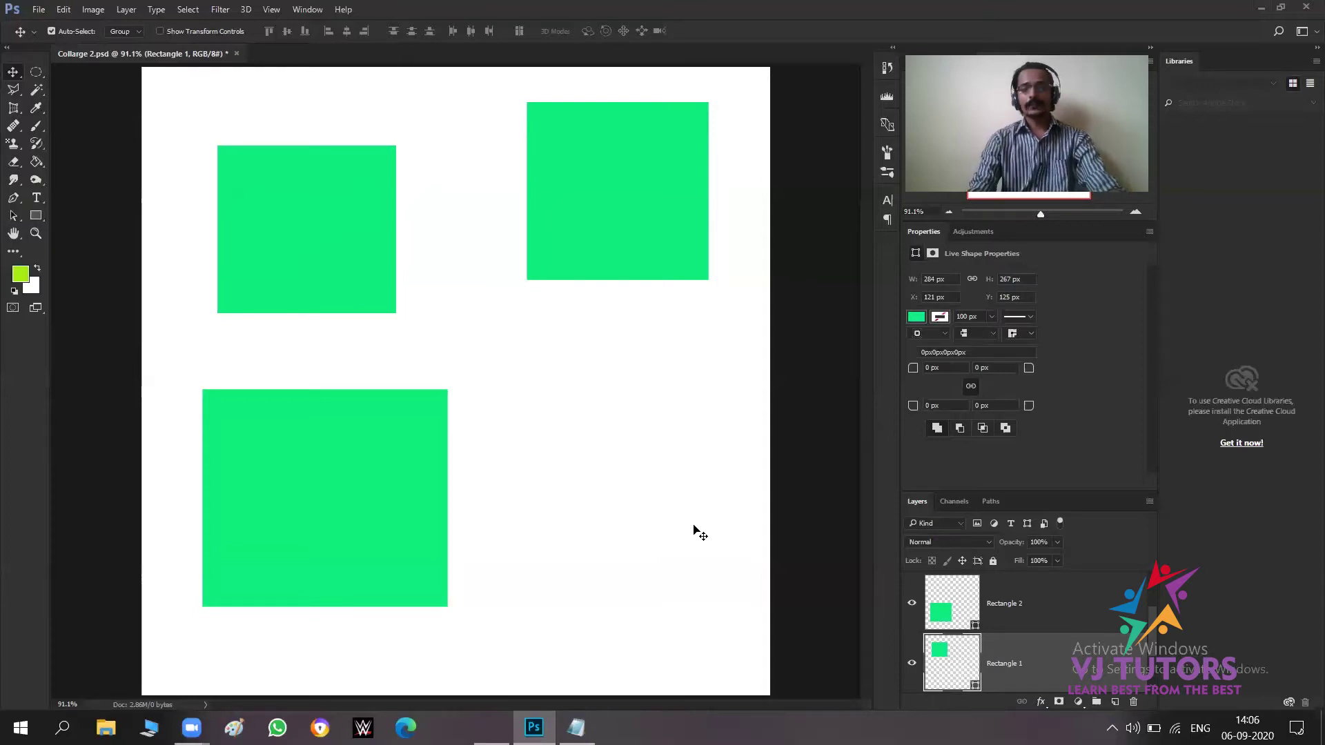
Group the three rectangle layers and move the whole group down and left on the canvas.
scroll(1046, 612, "up", 1)
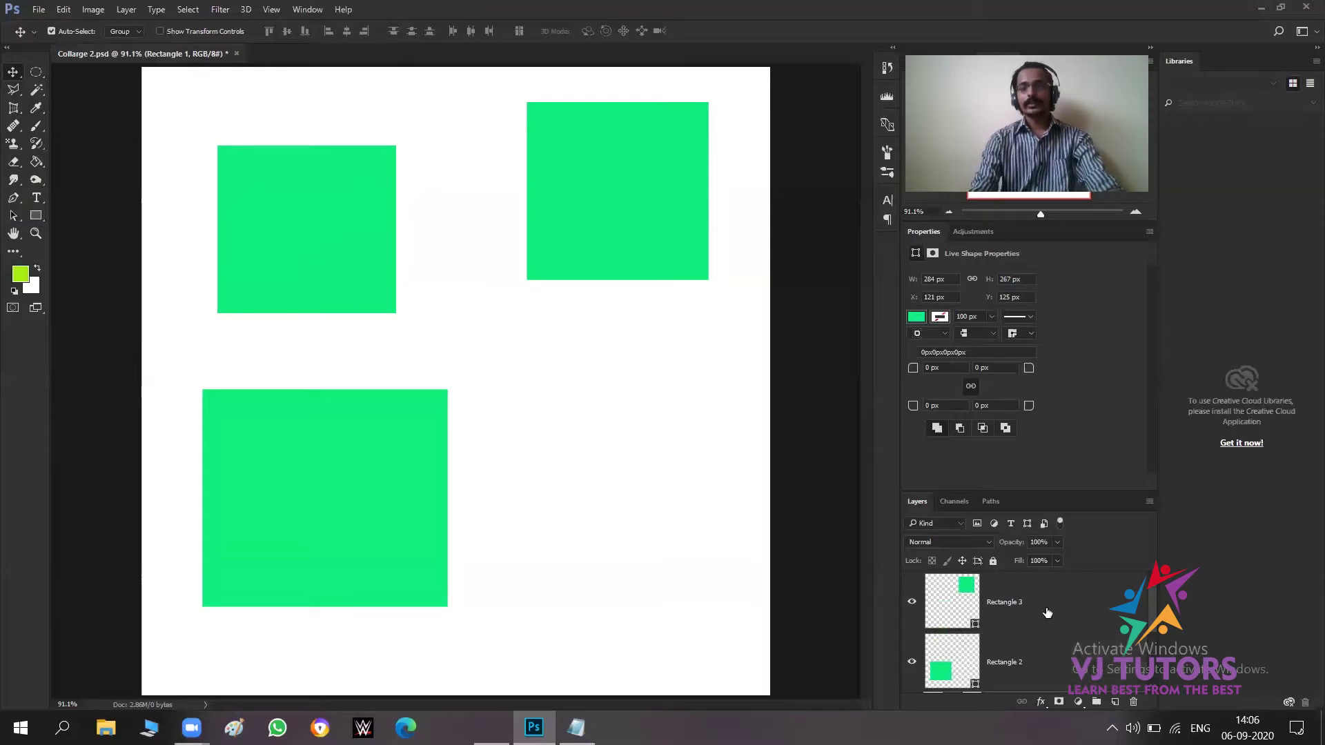
left_click(1047, 612, "shift")
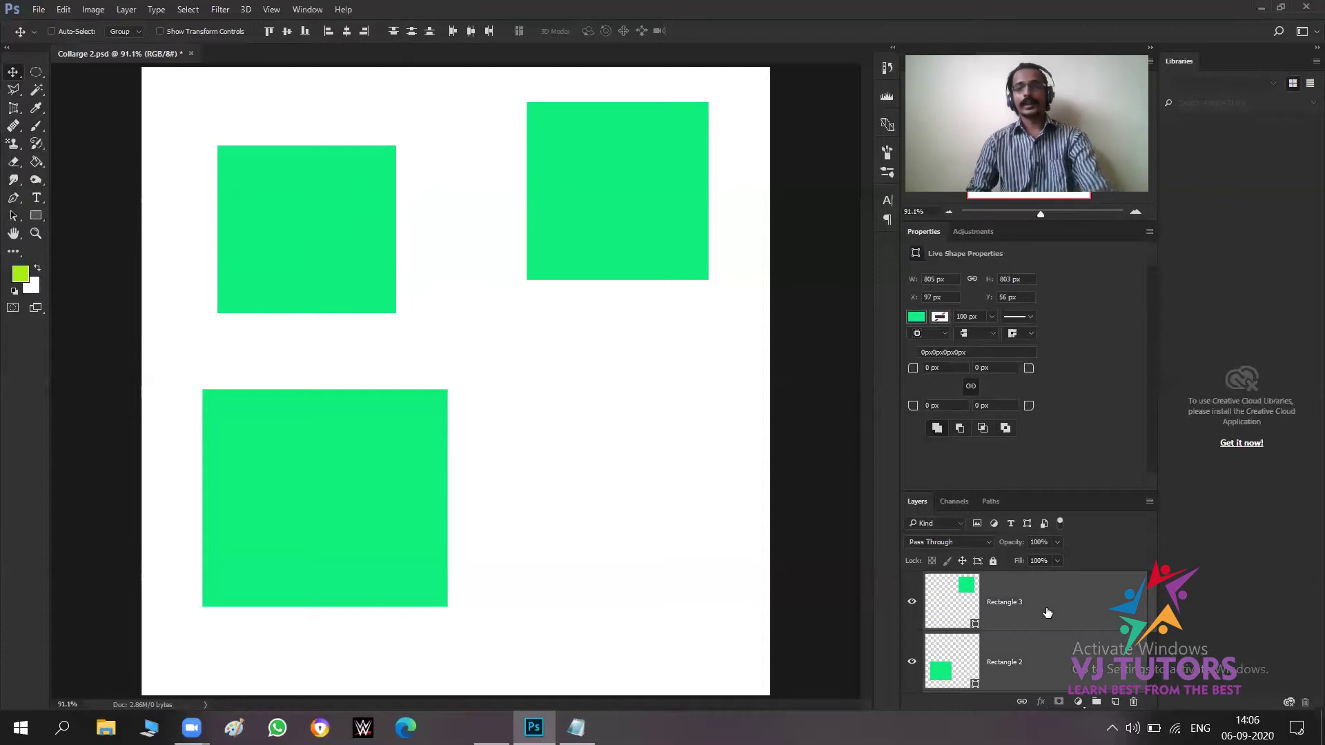
key("ctrl+g")
left_click_drag(340, 267, 315, 319)
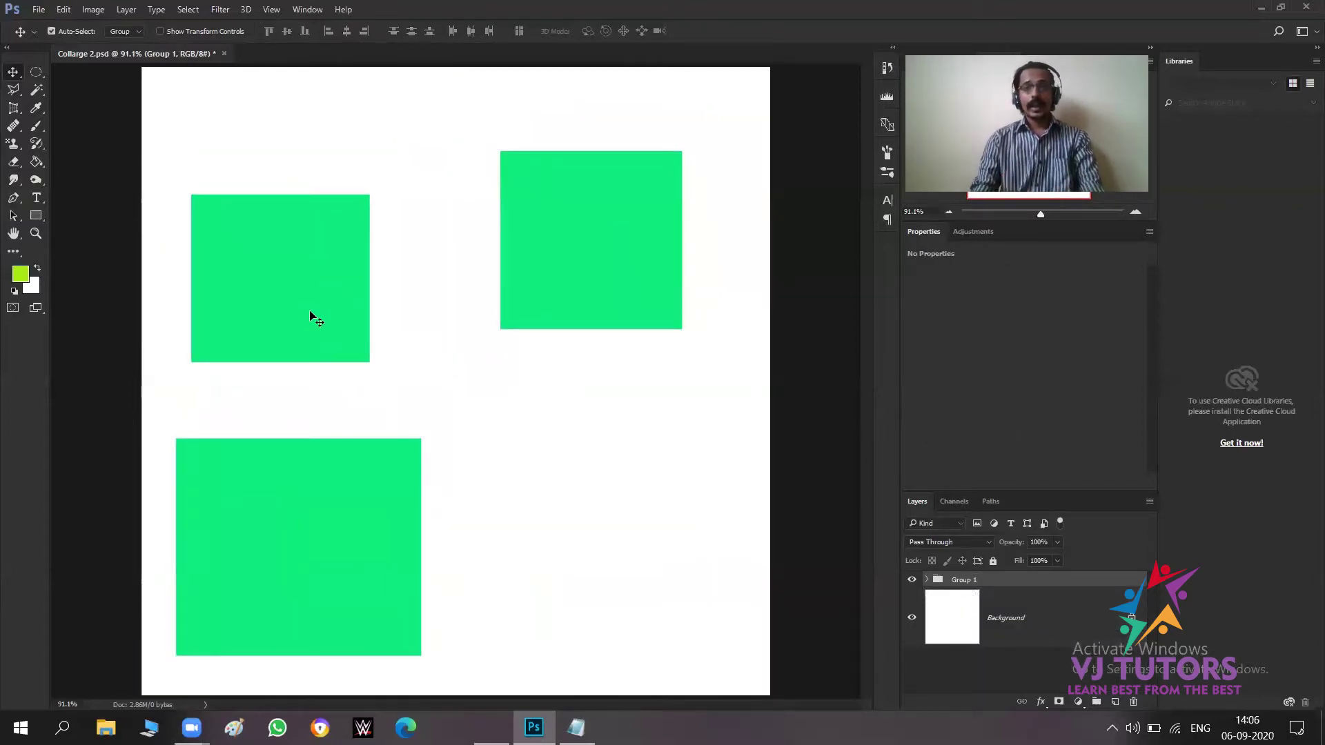
Set Auto-Select to Layer and move only the grouped Rectangle 1 up to about Y 69 px.
left_click(126, 31)
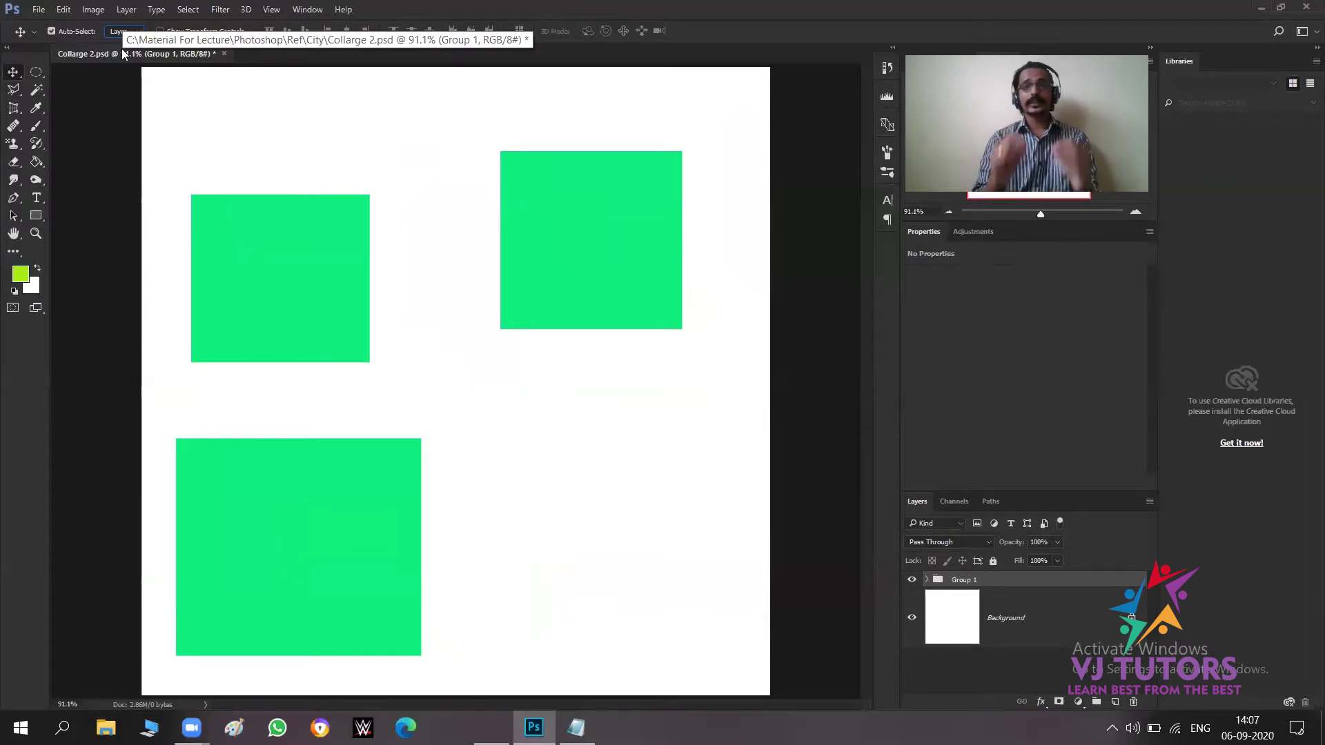
left_click_drag(291, 300, 292, 218)
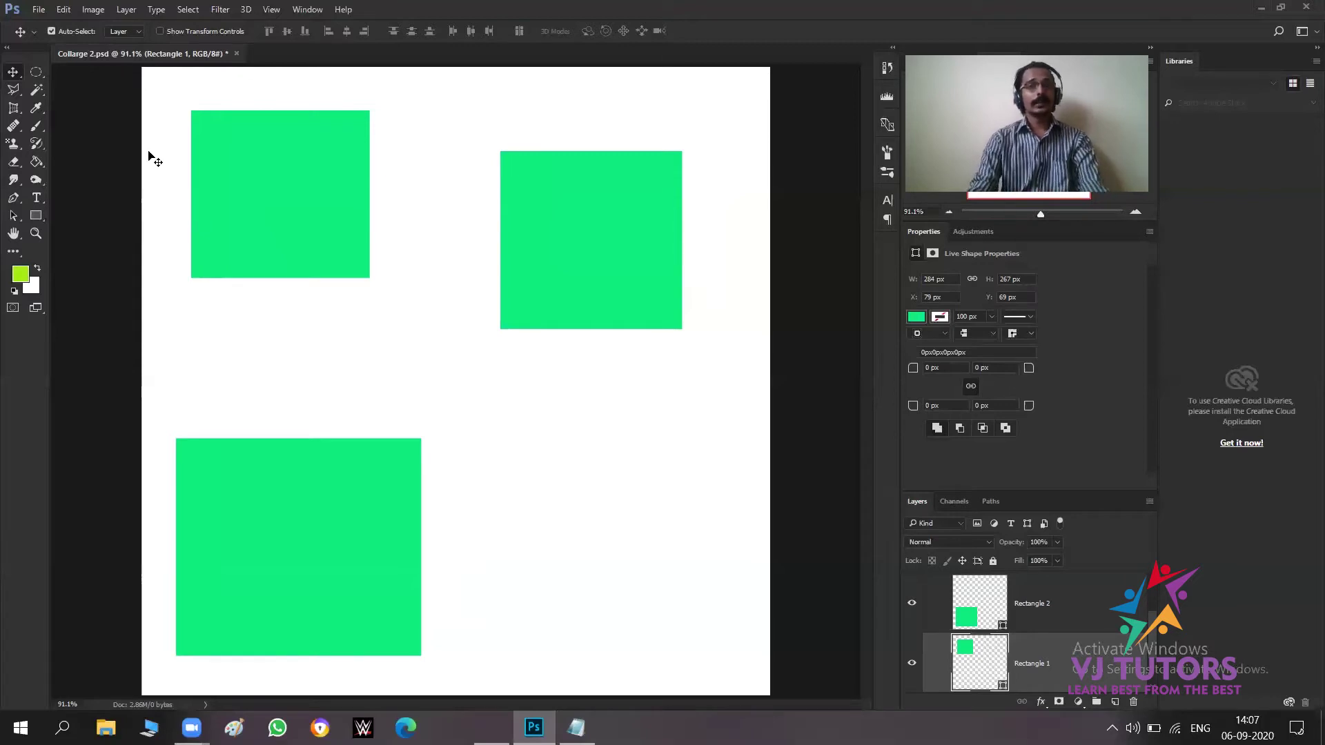
Set Auto-Select back to Group and delete only the group Group 1, keeping its rectangle layers.
left_click(127, 32)
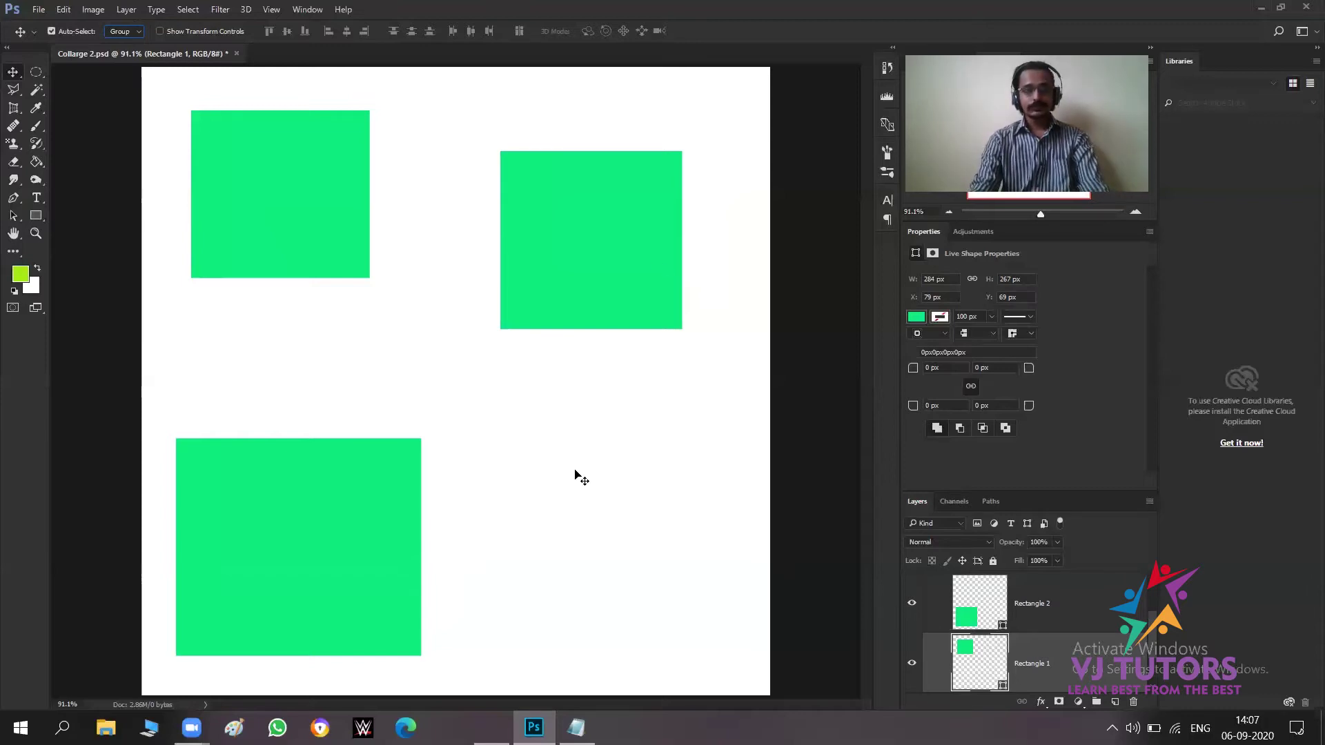
scroll(1049, 662, "up", 2)
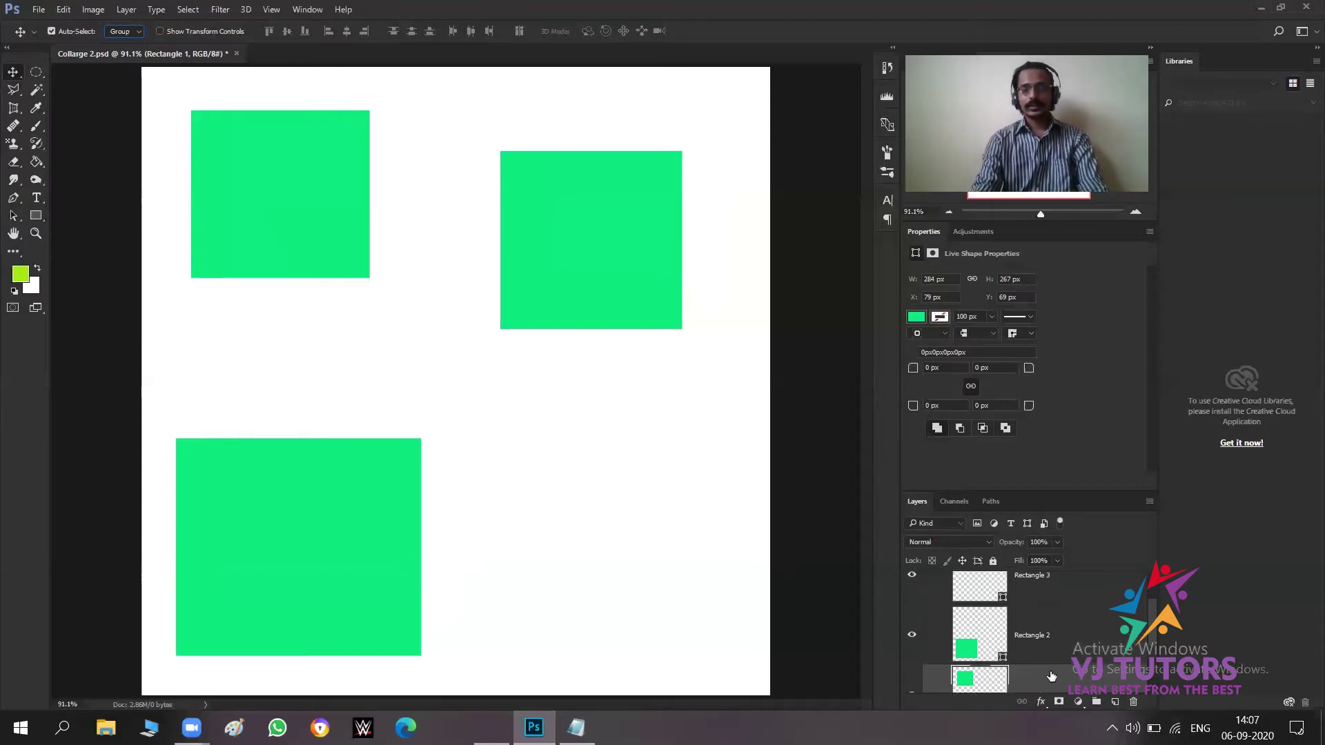
scroll(1030, 621, "up", 1)
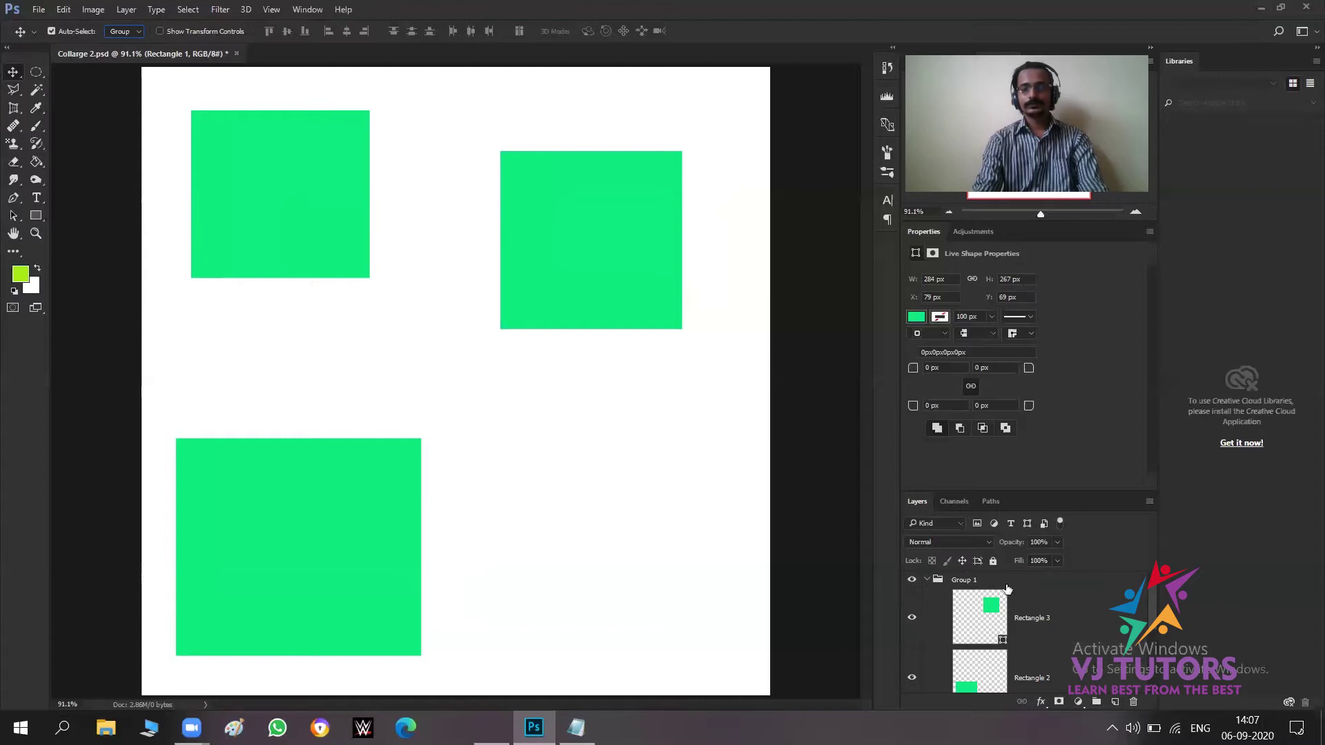
left_click(1132, 702)
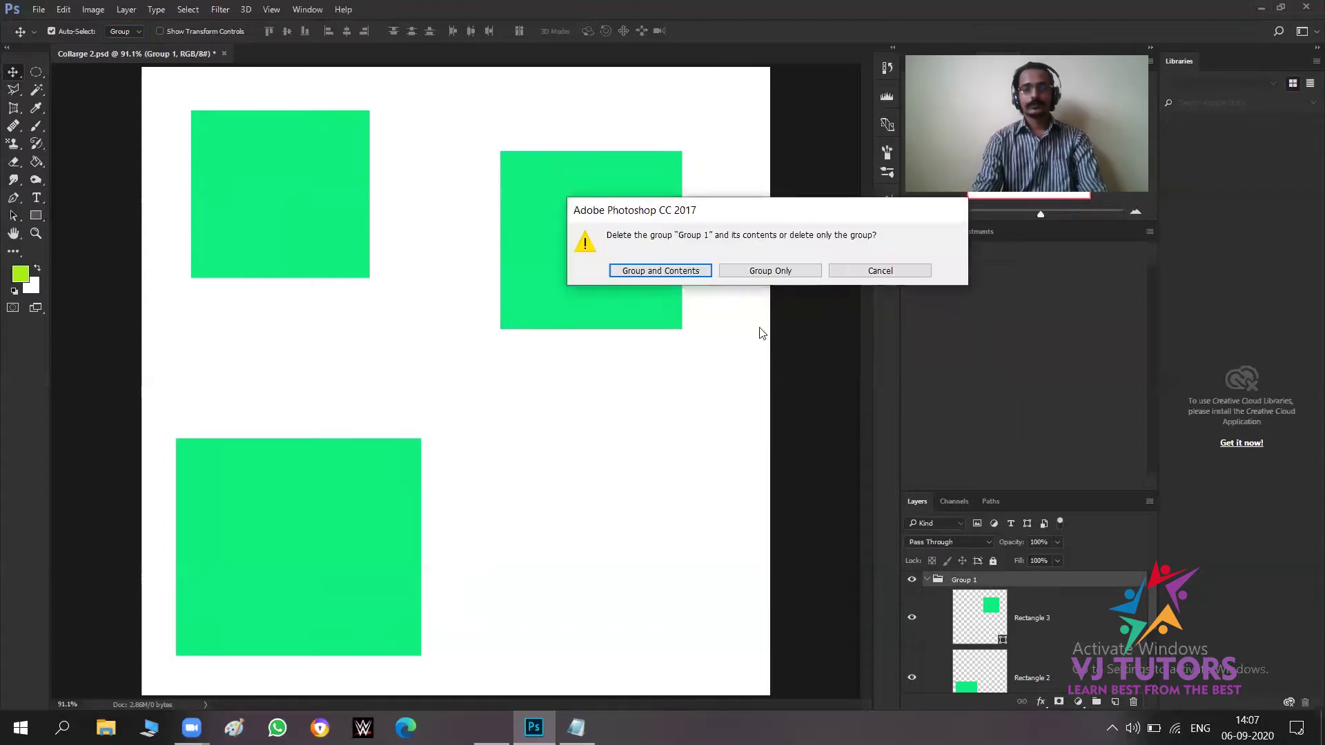
left_click(776, 269)
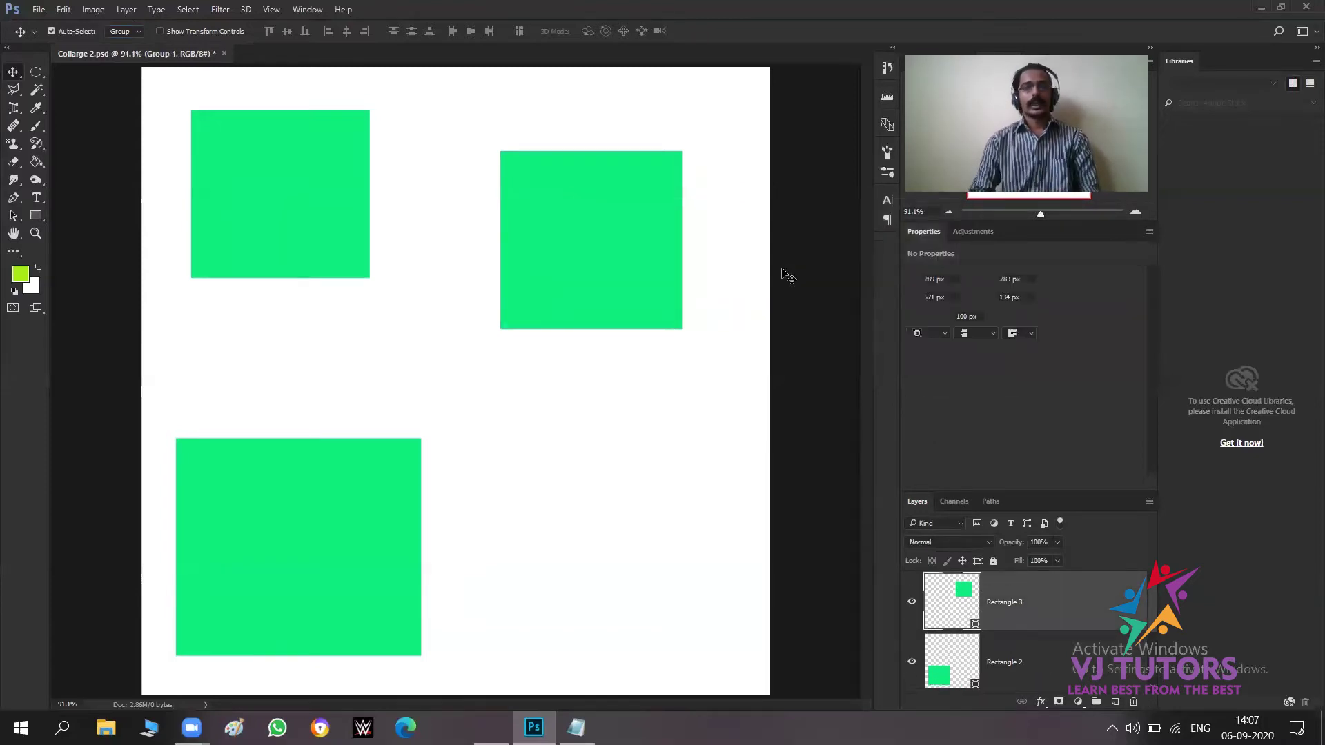
Move Rectangle 3 to about X 625, Y 146 px, and Rectangle 2 up to about Y 523 px.
left_click_drag(614, 254, 646, 242)
left_click_drag(355, 526, 347, 477)
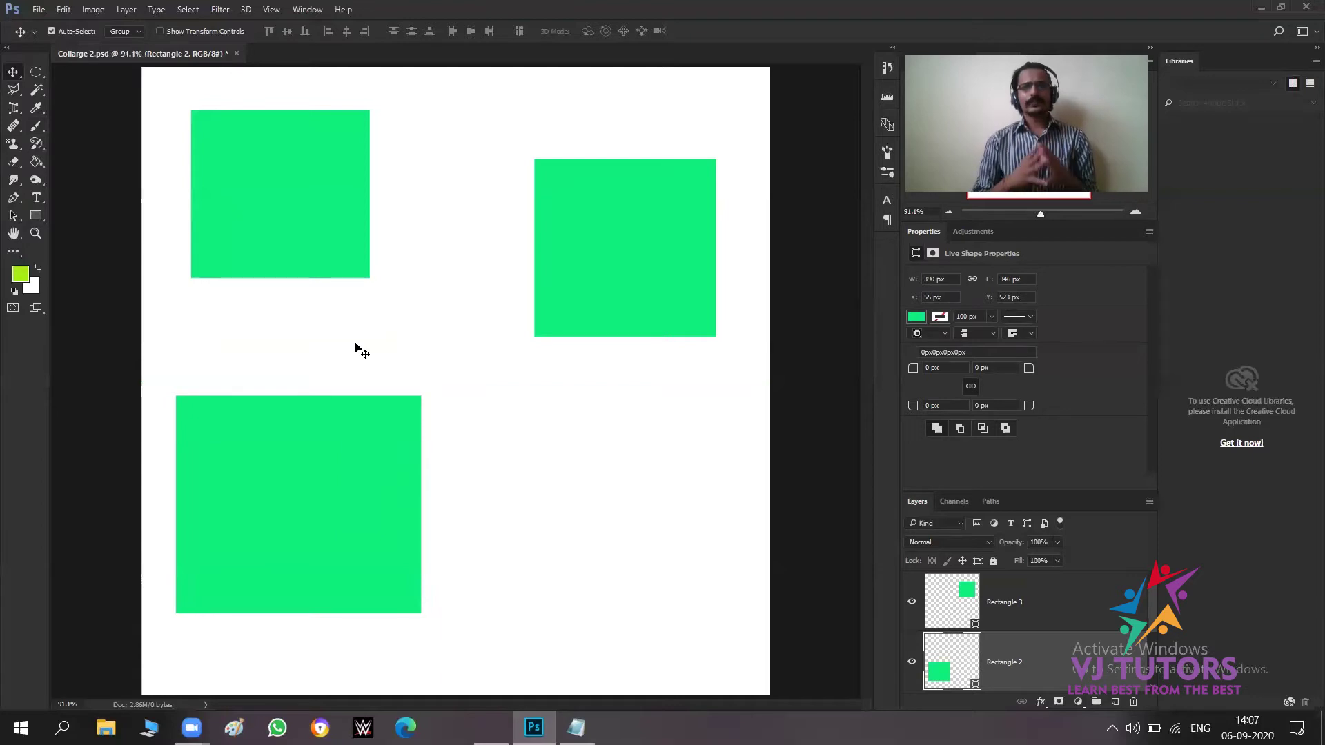
Show the transform controls around the lower-left rectangle and hide them again.
left_click(203, 33)
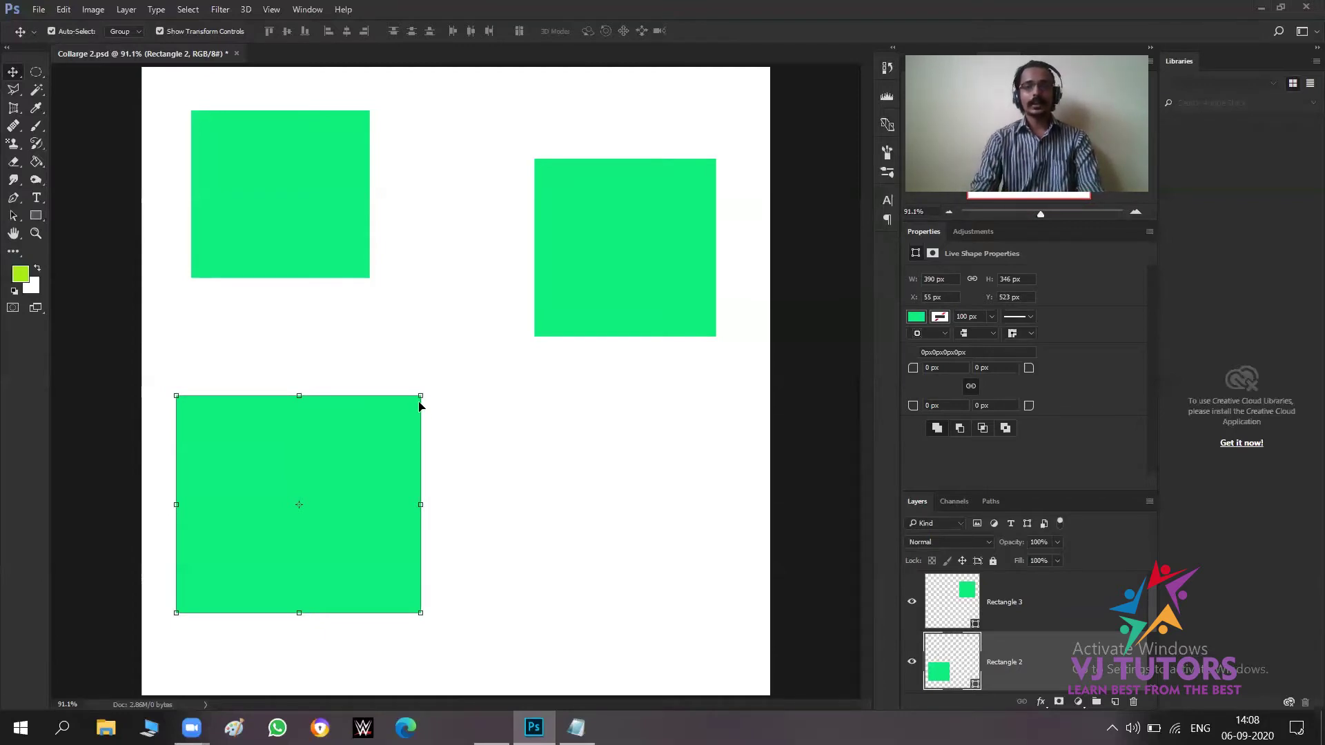
left_click(421, 397)
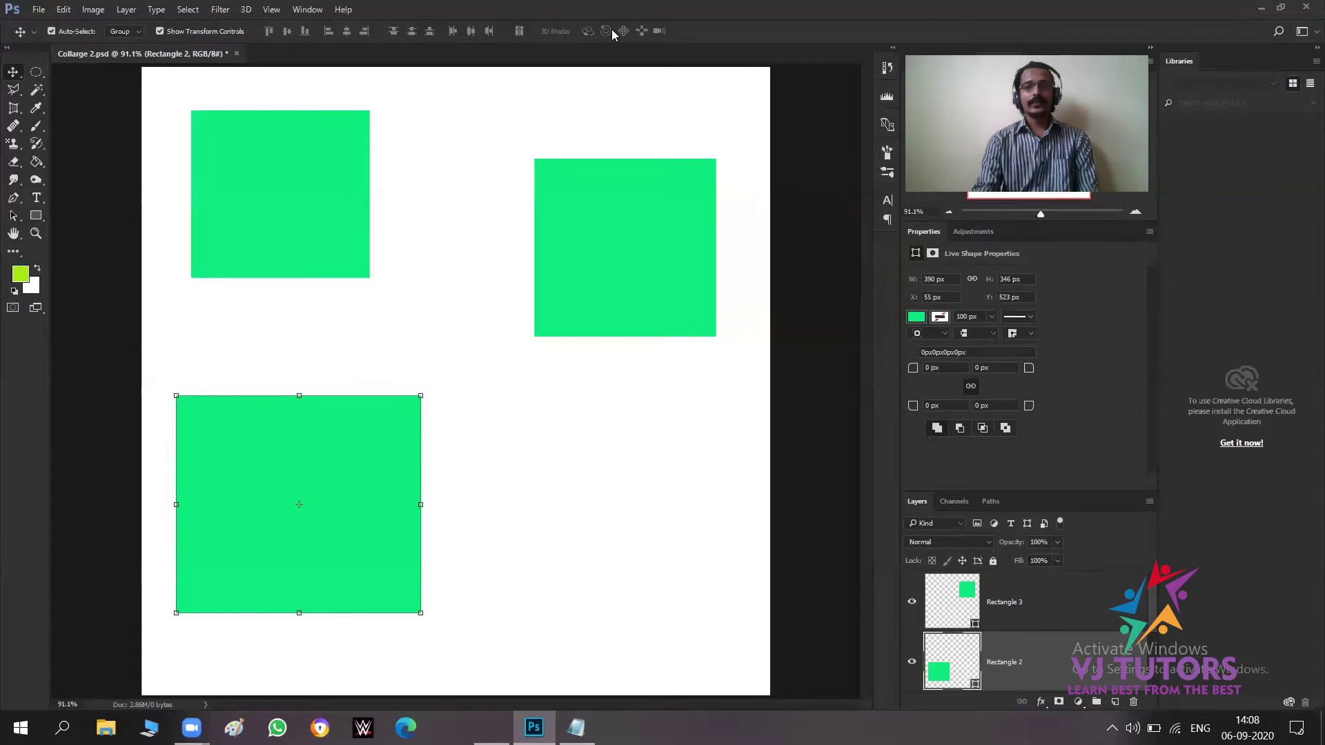
left_click(194, 30)
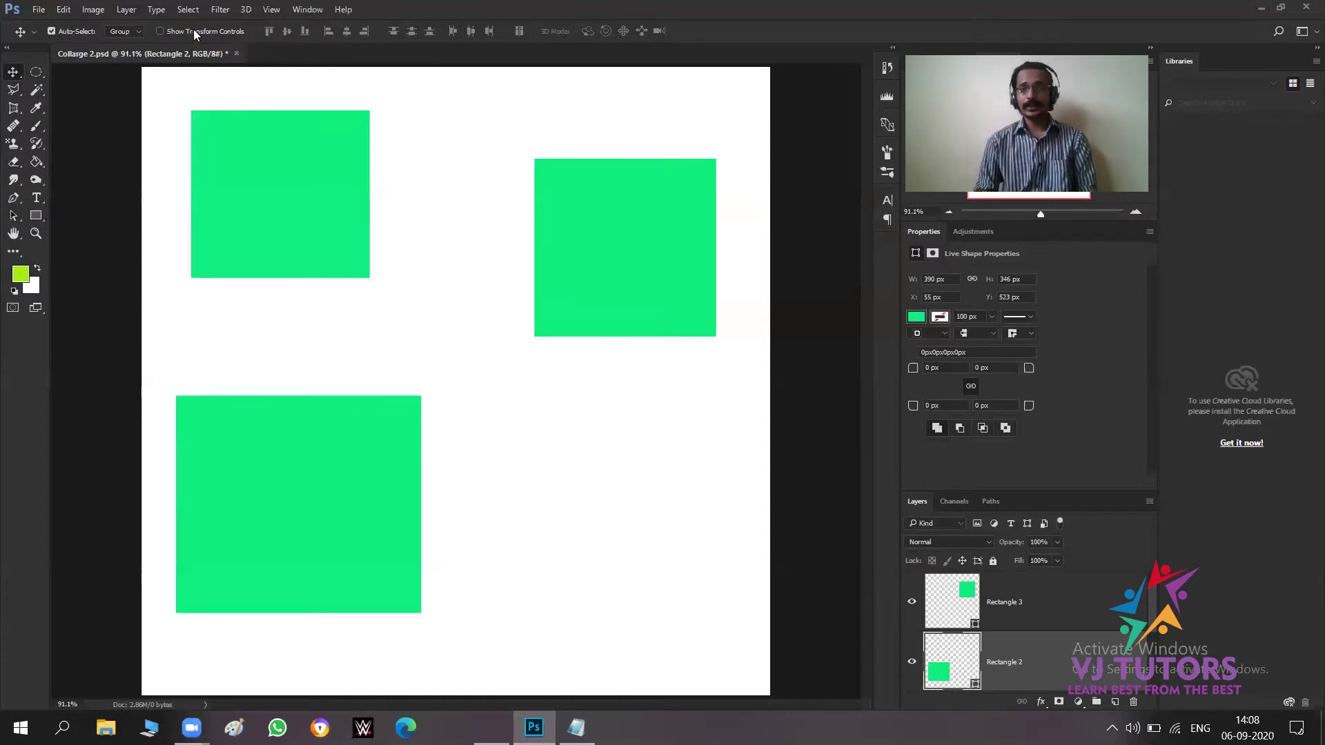
Scale the lower-left rectangle proportionally to about 107% with Free Transform.
key("ctrl")
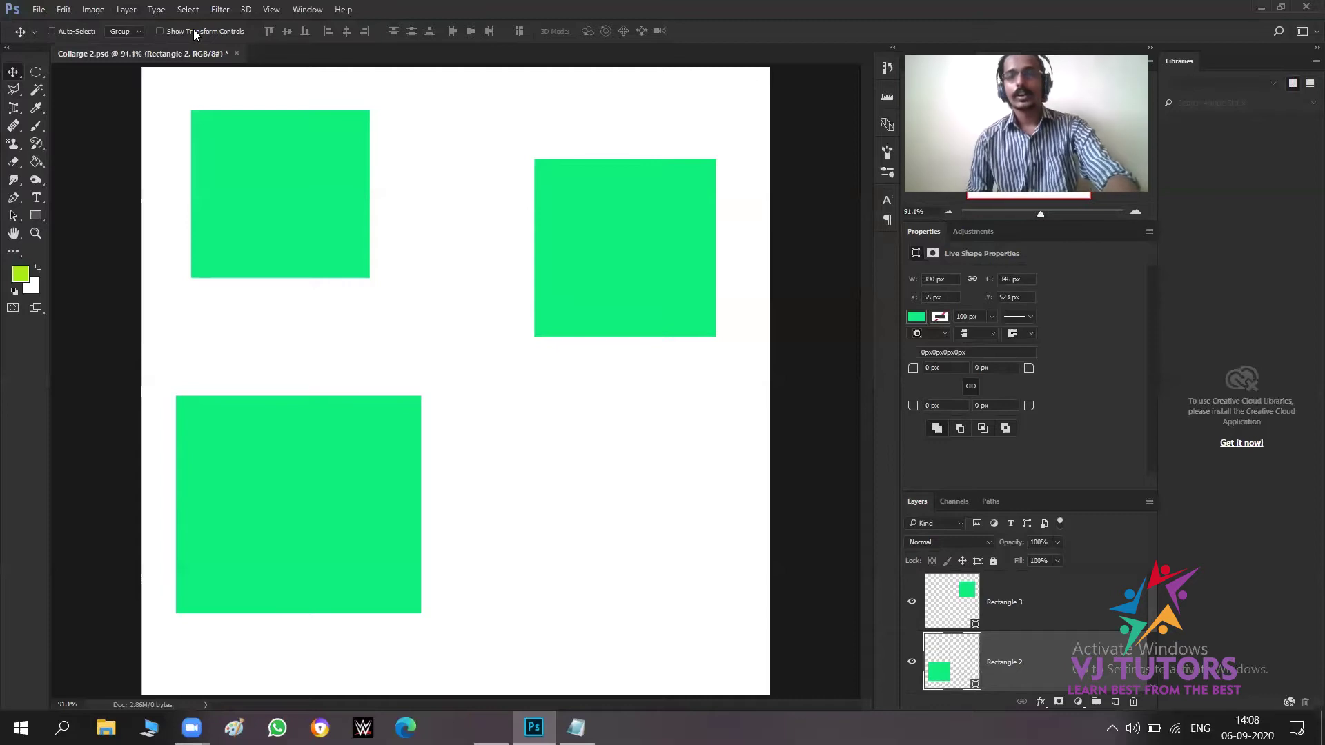
key("ctrl+t")
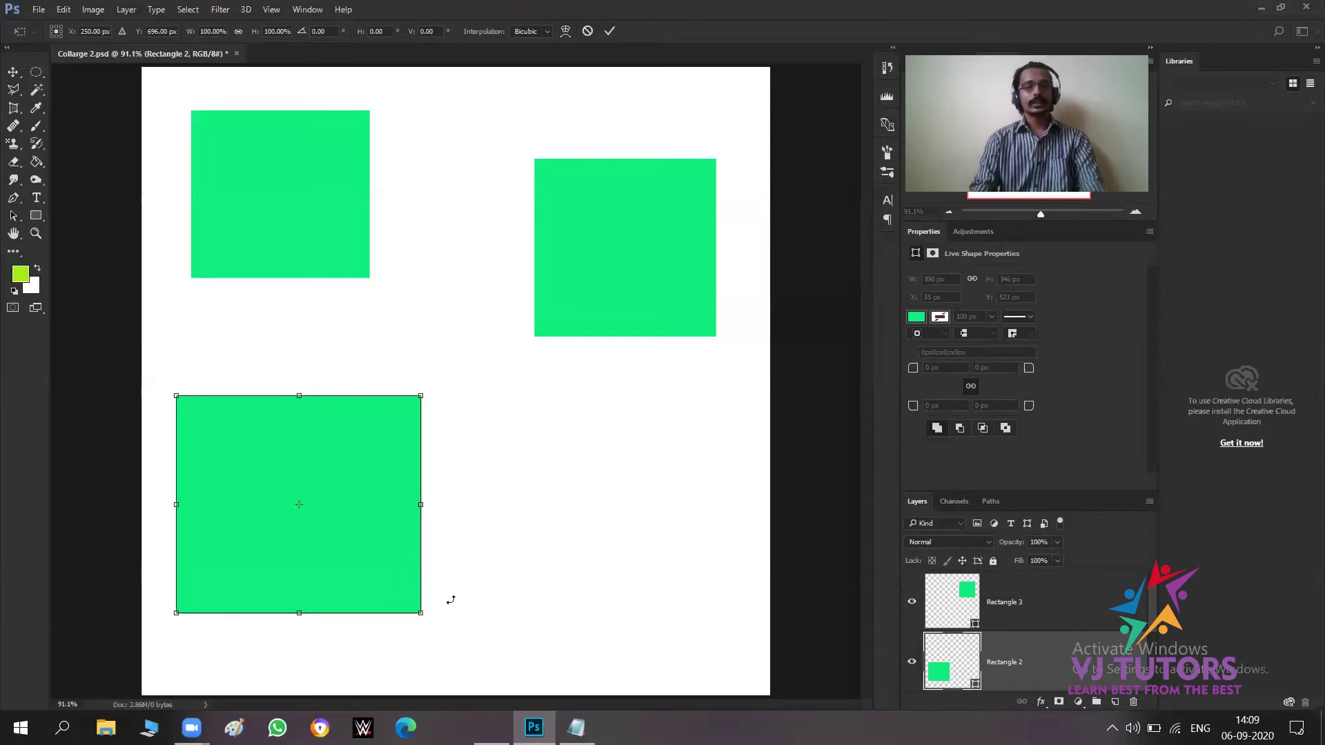
left_click_drag(419, 611, 501, 563)
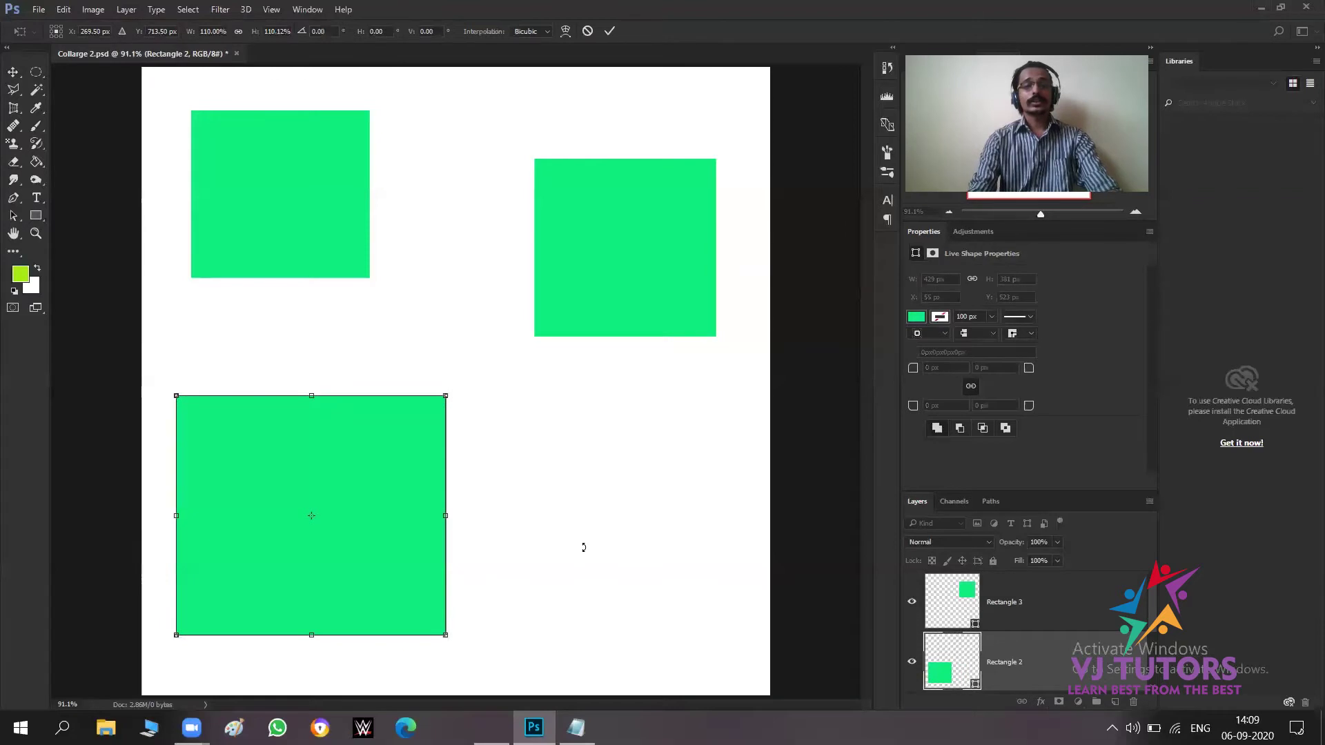
left_click_drag(514, 609, 496, 560)
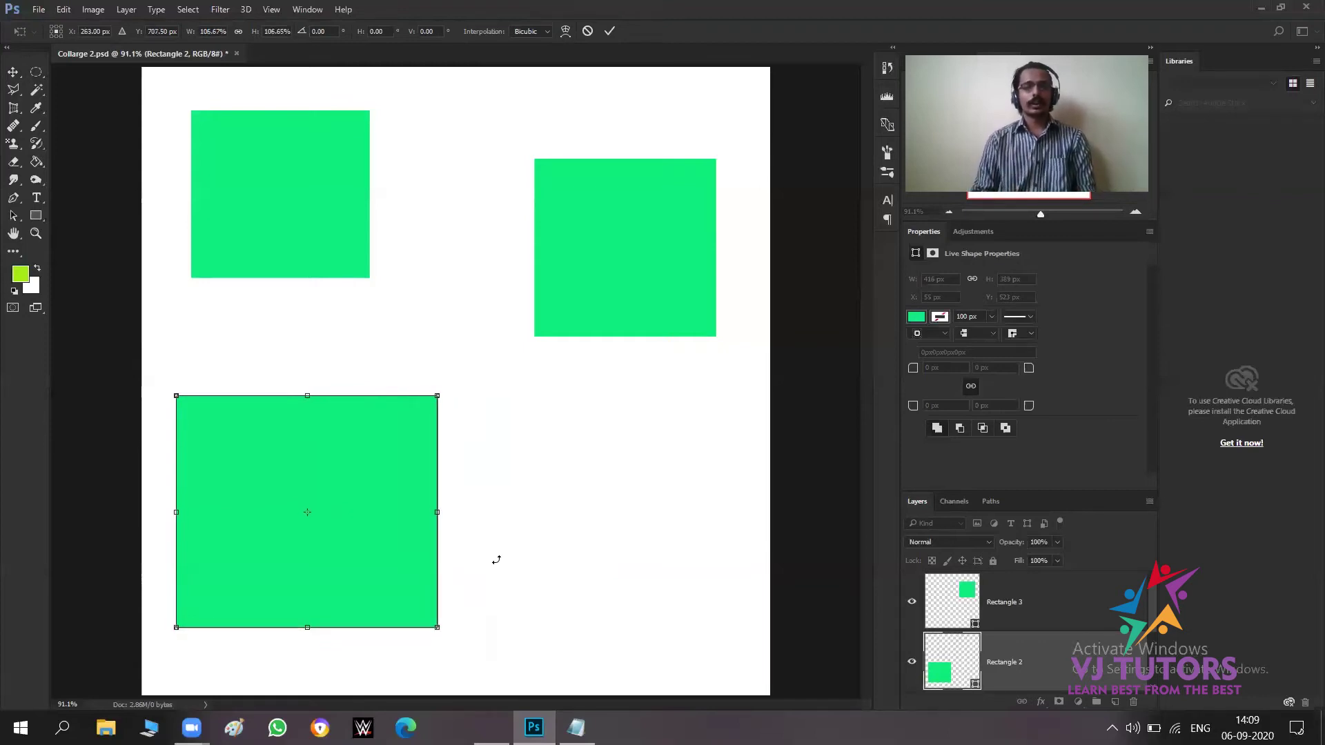
Rotate the lower-left rectangle about 16.7° clockwise and apply the transform.
right_click(349, 469)
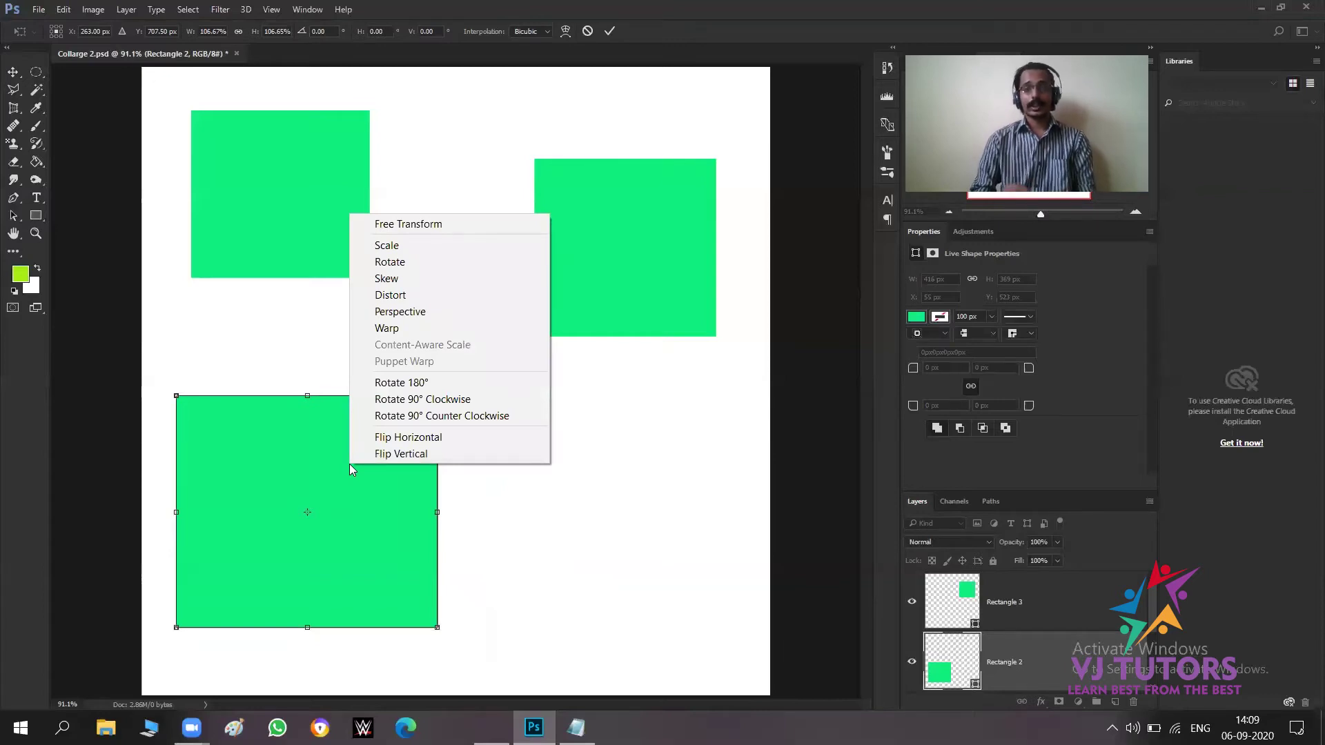
left_click(418, 263)
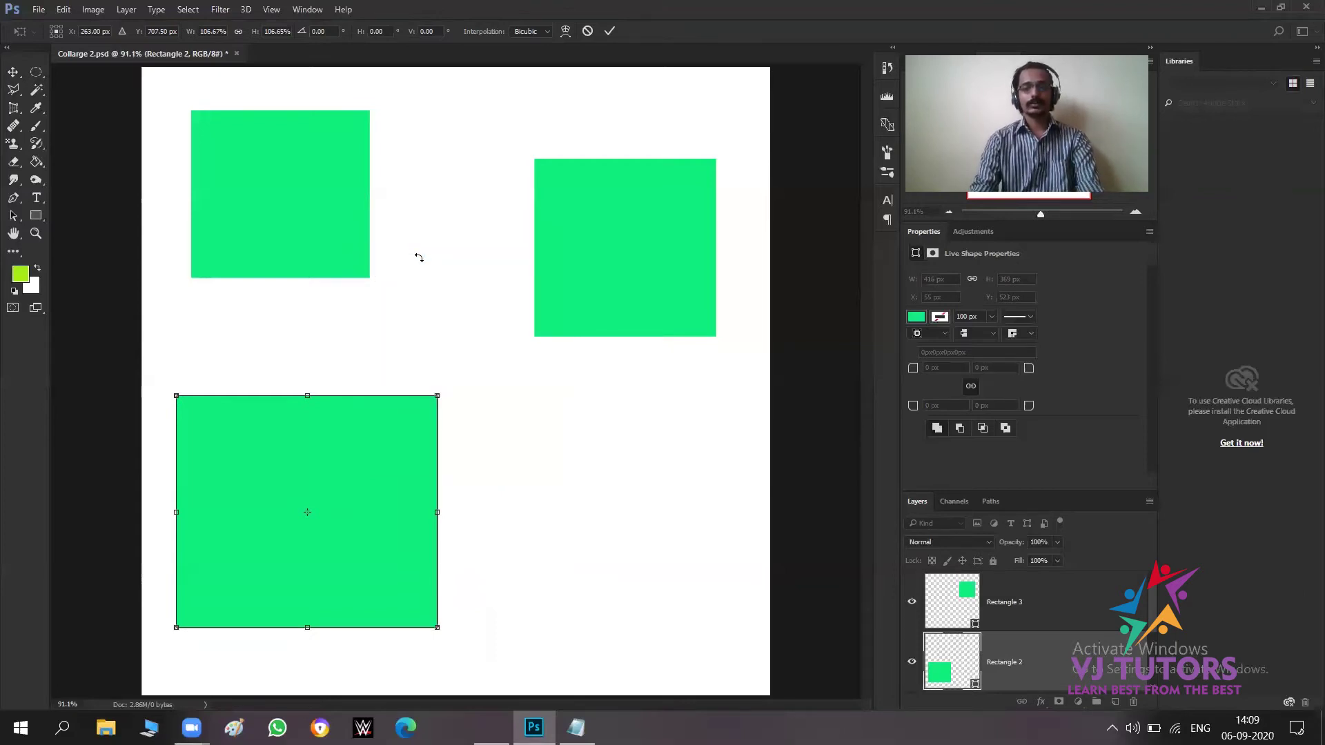
left_click_drag(577, 545, 607, 526)
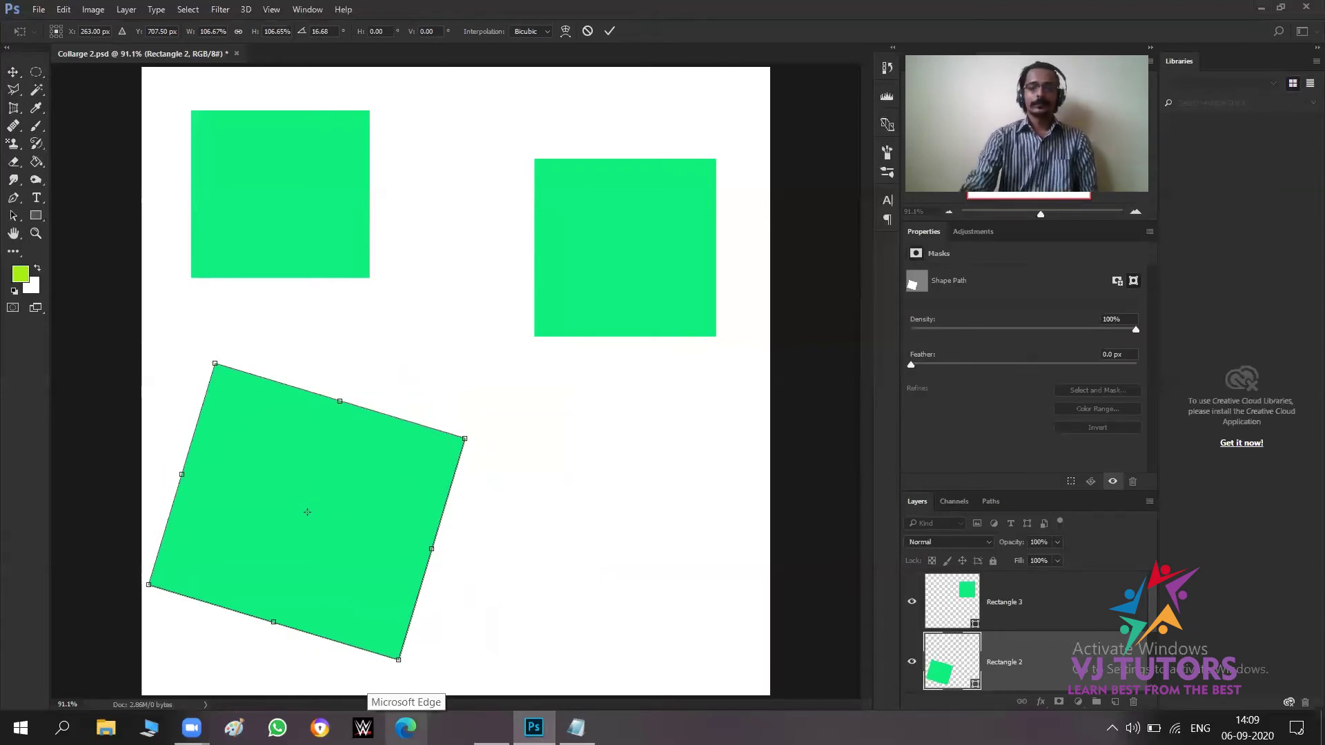
key("Return")
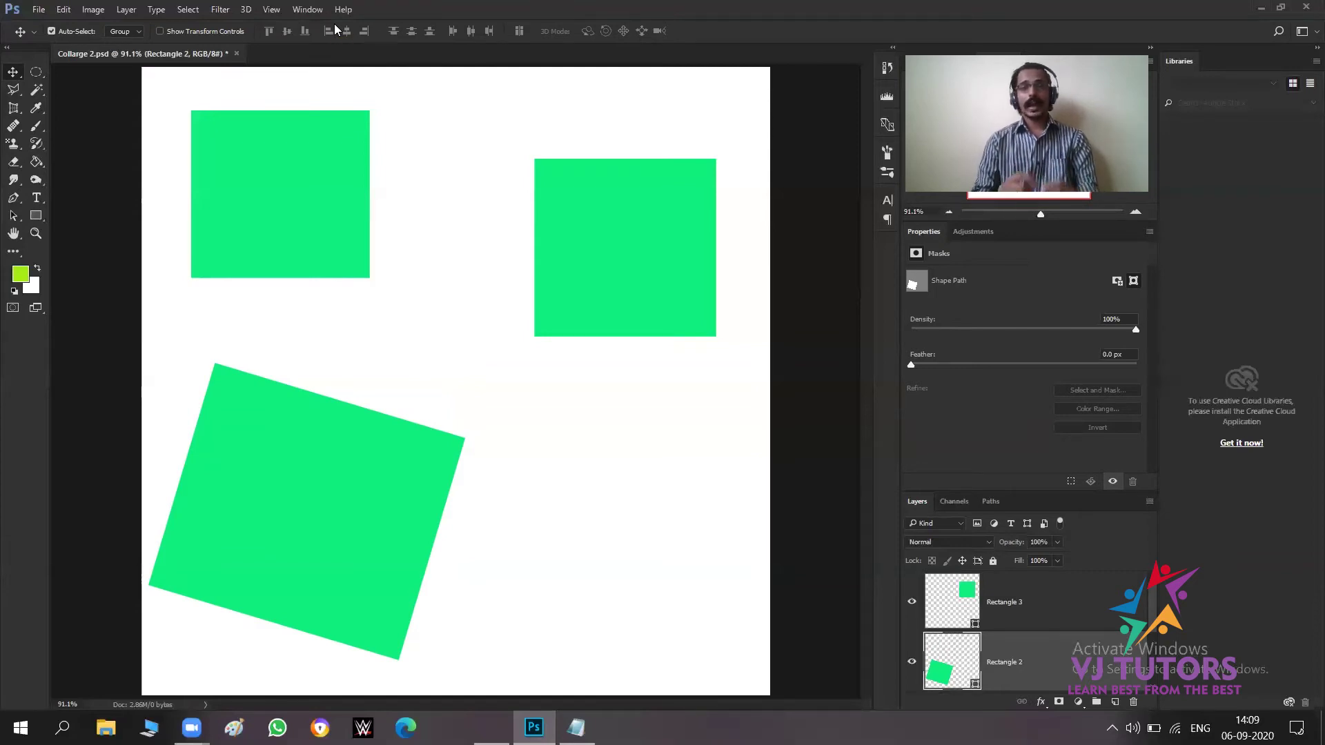
Select the Rectangle 3 and Rectangle 2 layers together.
key("ctrl")
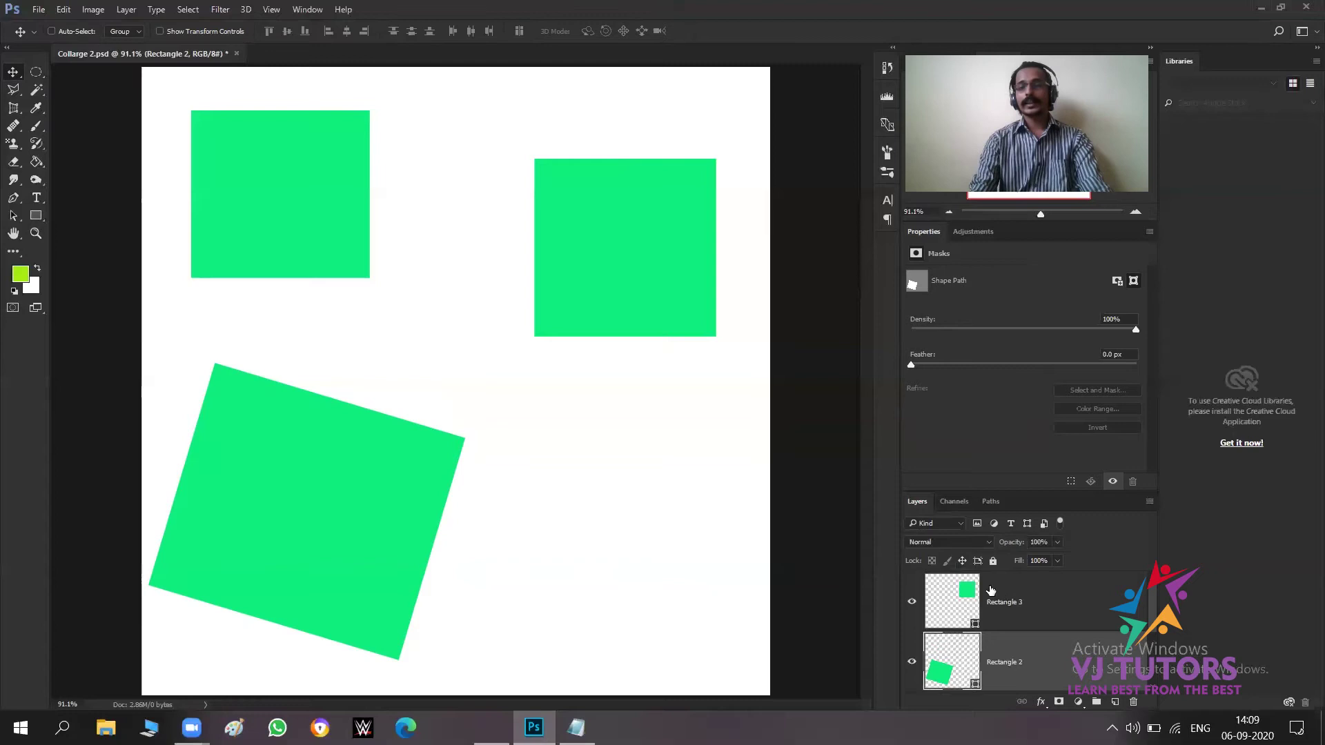
left_click(1026, 600, "ctrl")
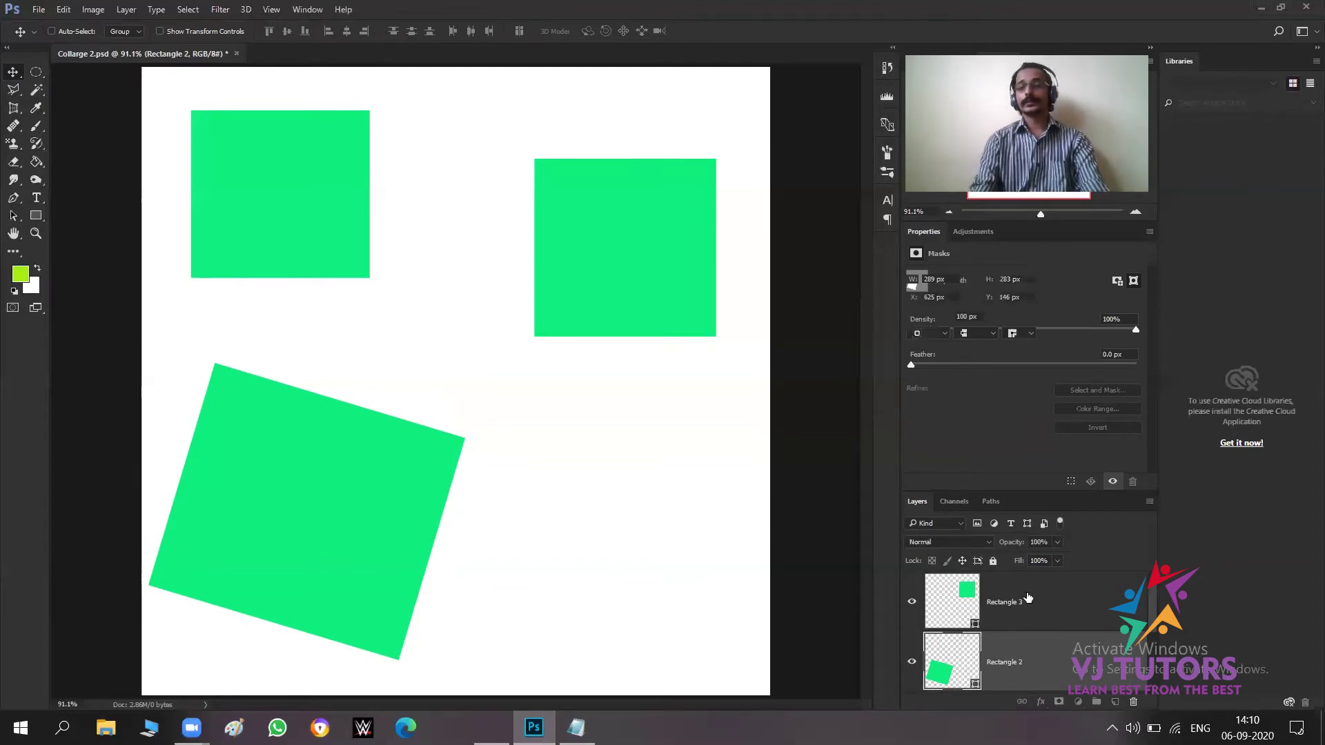
left_click(1024, 660, "ctrl")
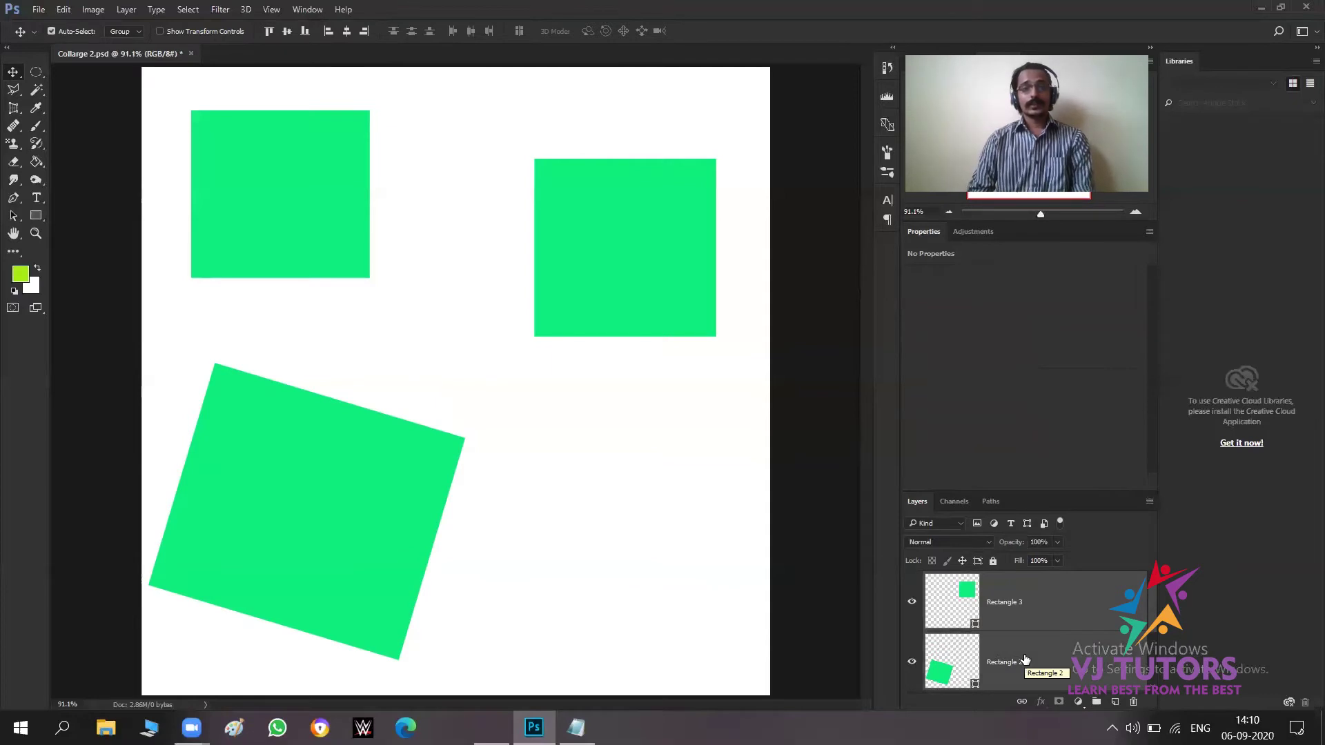
Fill only the Rectangle 3 layer with the lime green foreground color.
left_click(1066, 614)
key("alt+BackSpace")
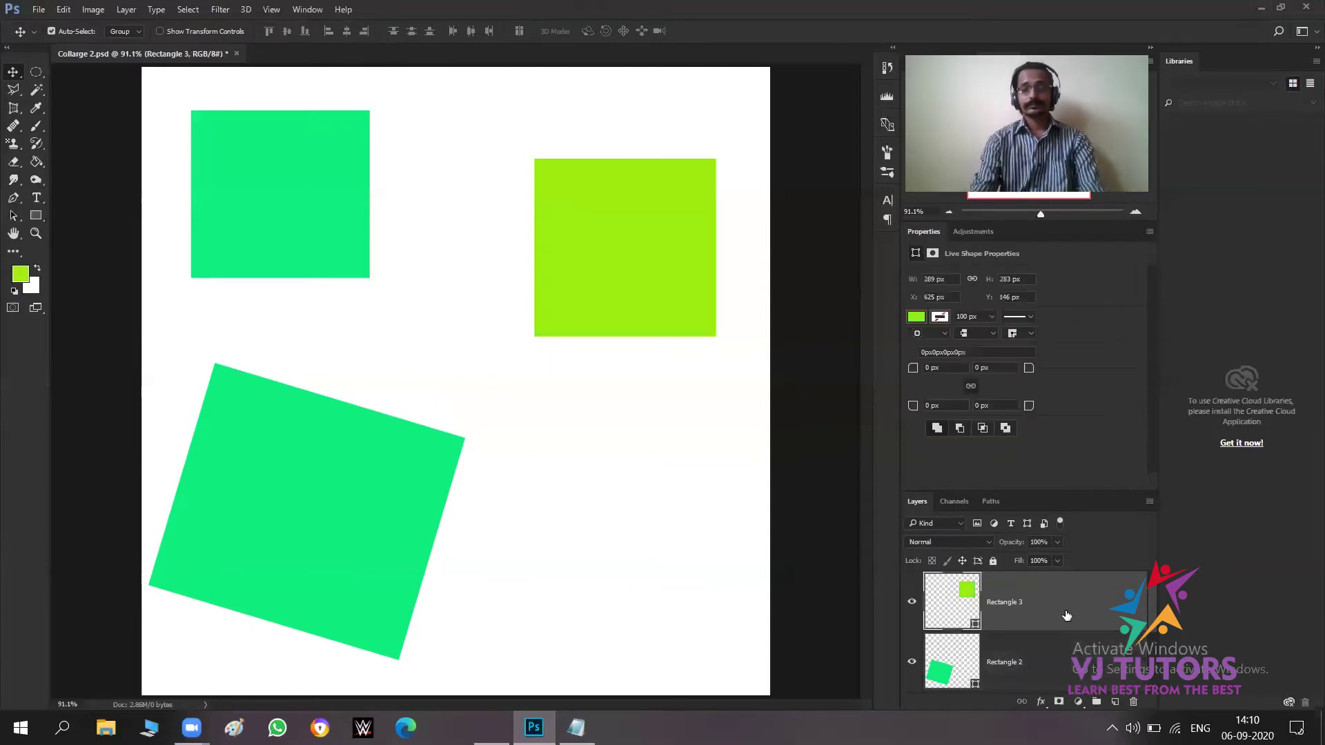
Select the Rectangle 3 and Rectangle 2 layers together and align them by top edges, vertical centers and bottom edges in turn.
left_click(1058, 684)
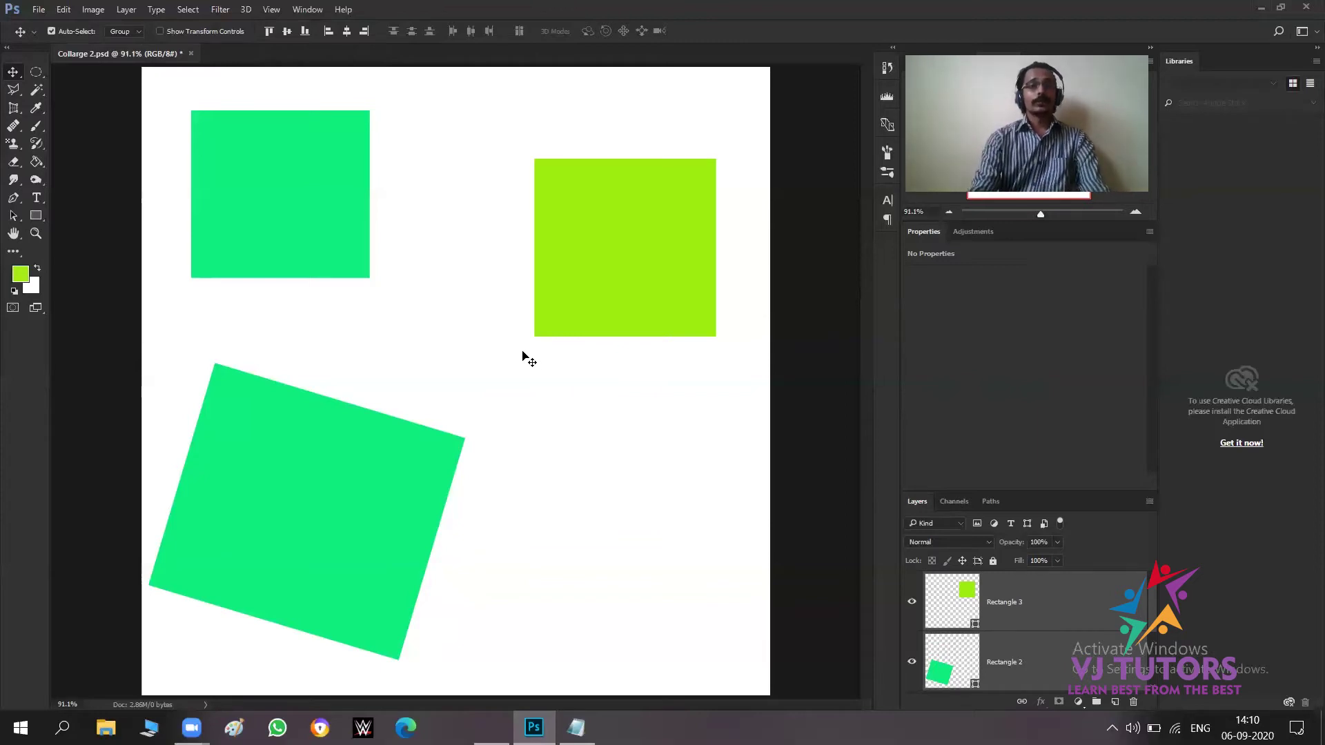
left_click(268, 32)
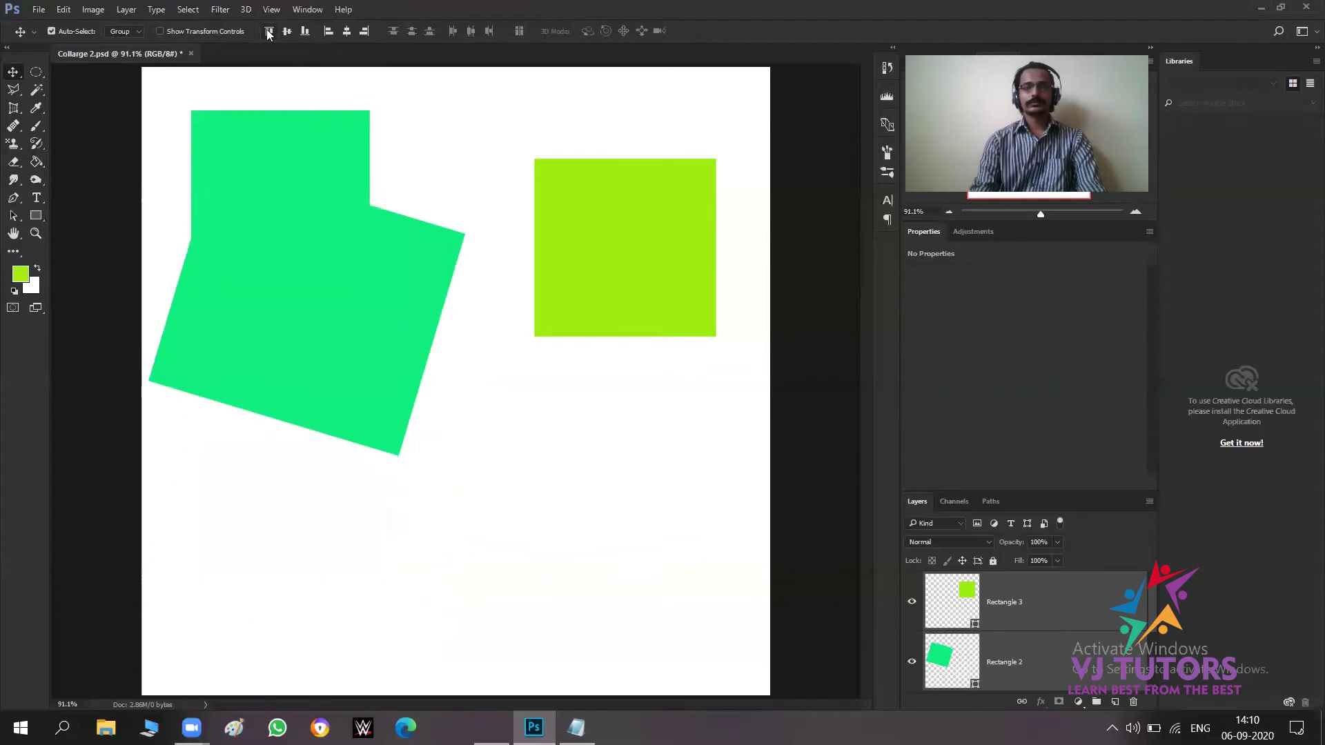
left_click(287, 32)
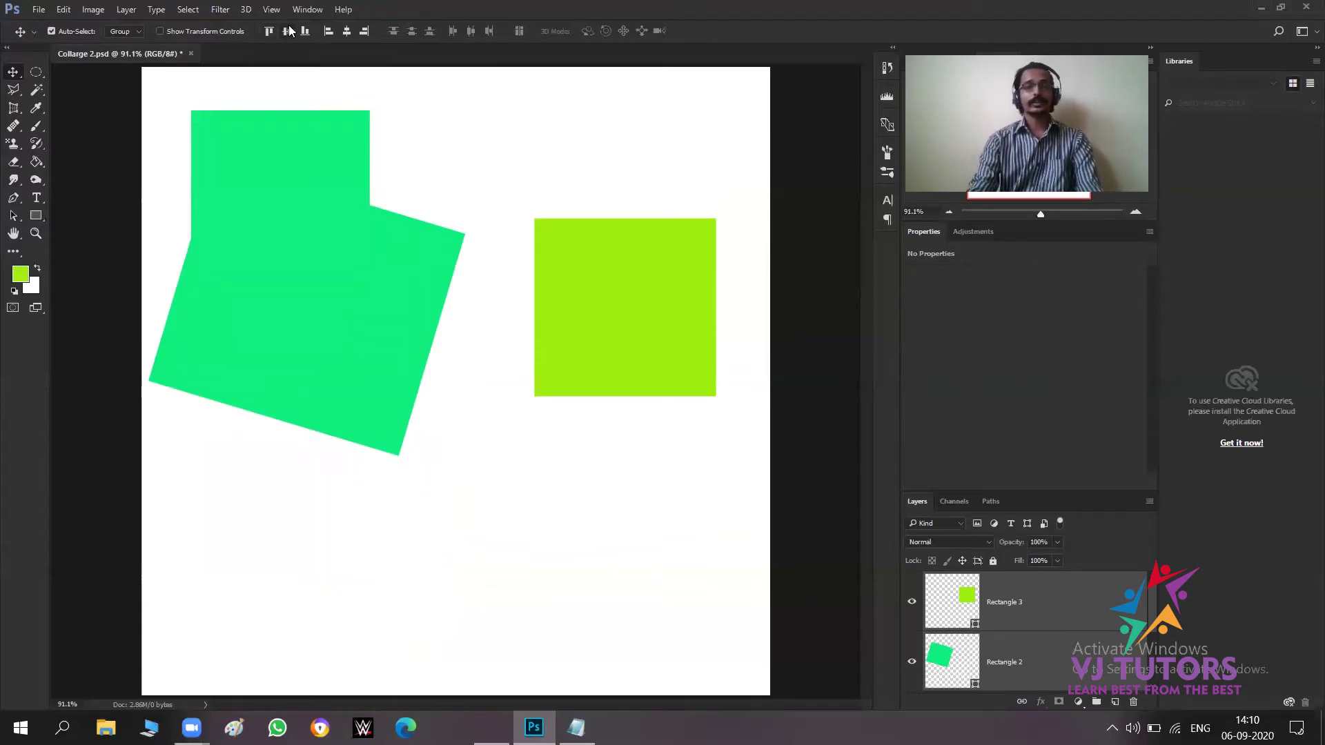
left_click(304, 32)
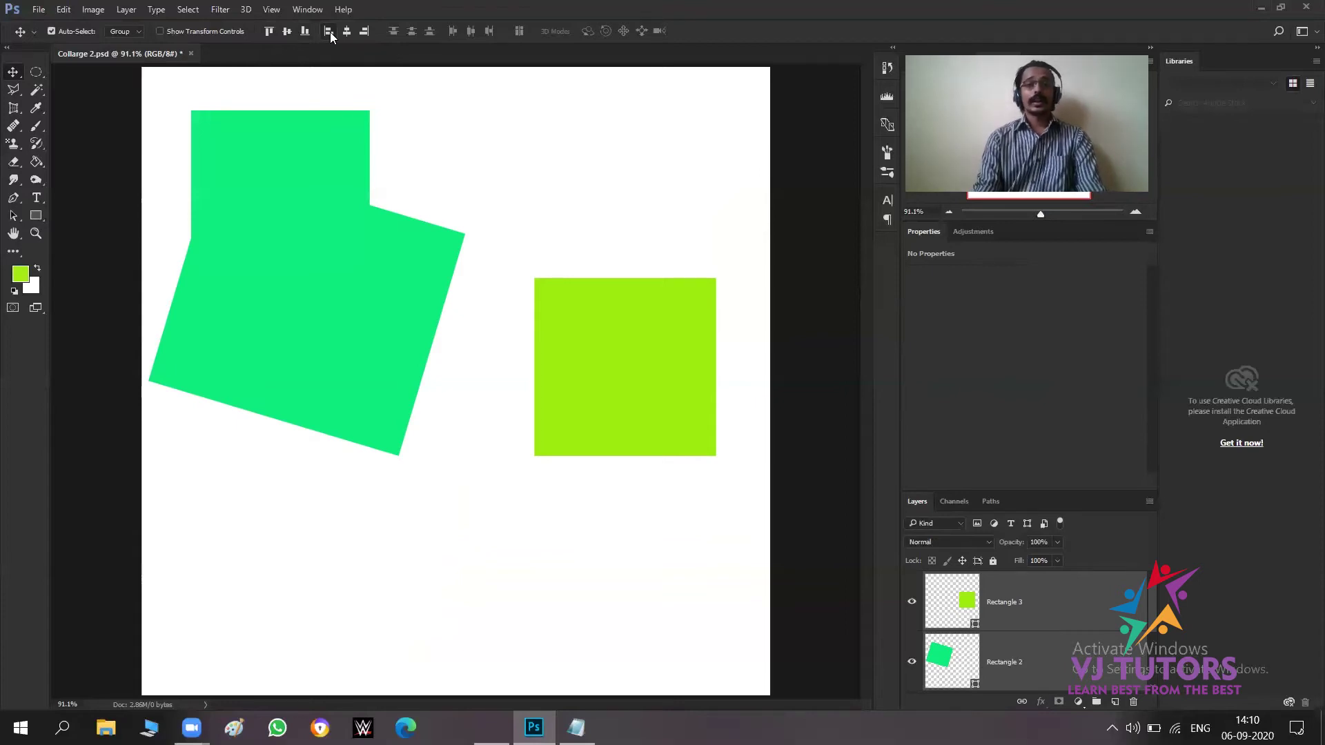
Align the two selected rectangle layers by left edges, horizontal centers and right edges in turn.
left_click(330, 32)
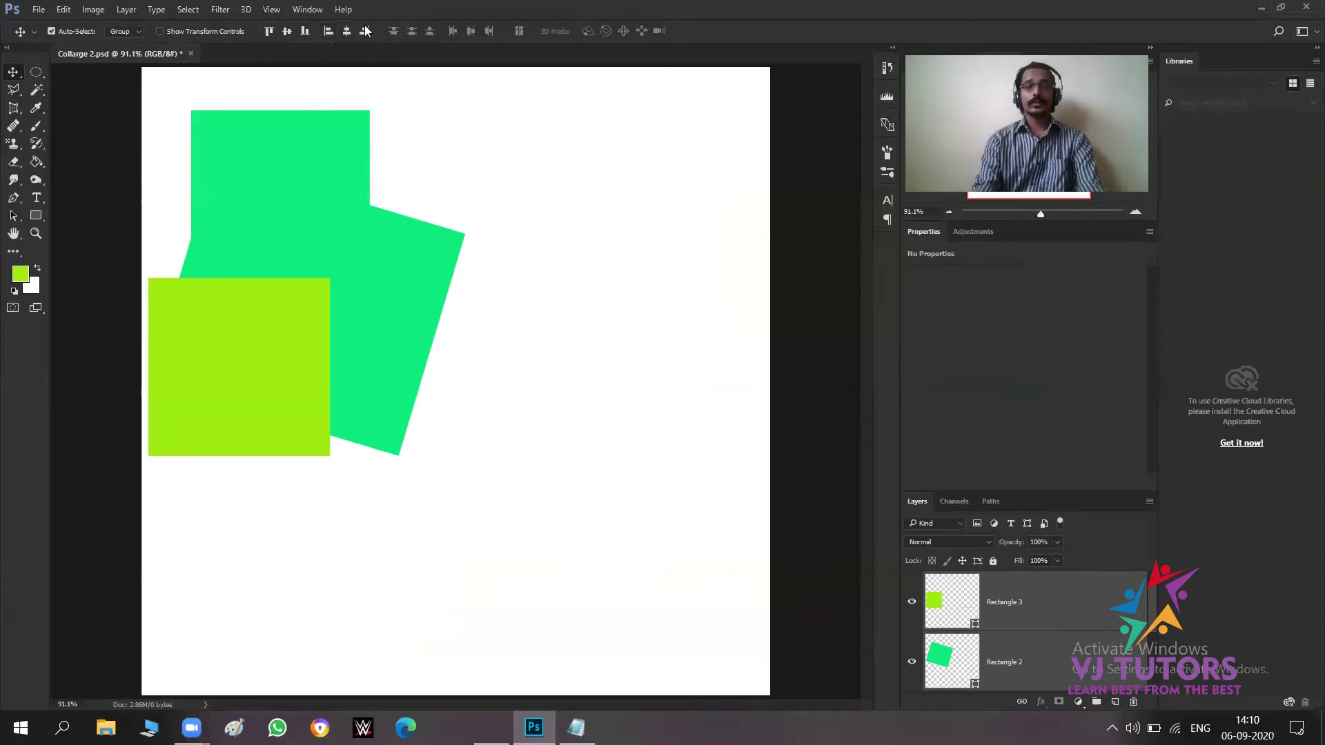
left_click(347, 31)
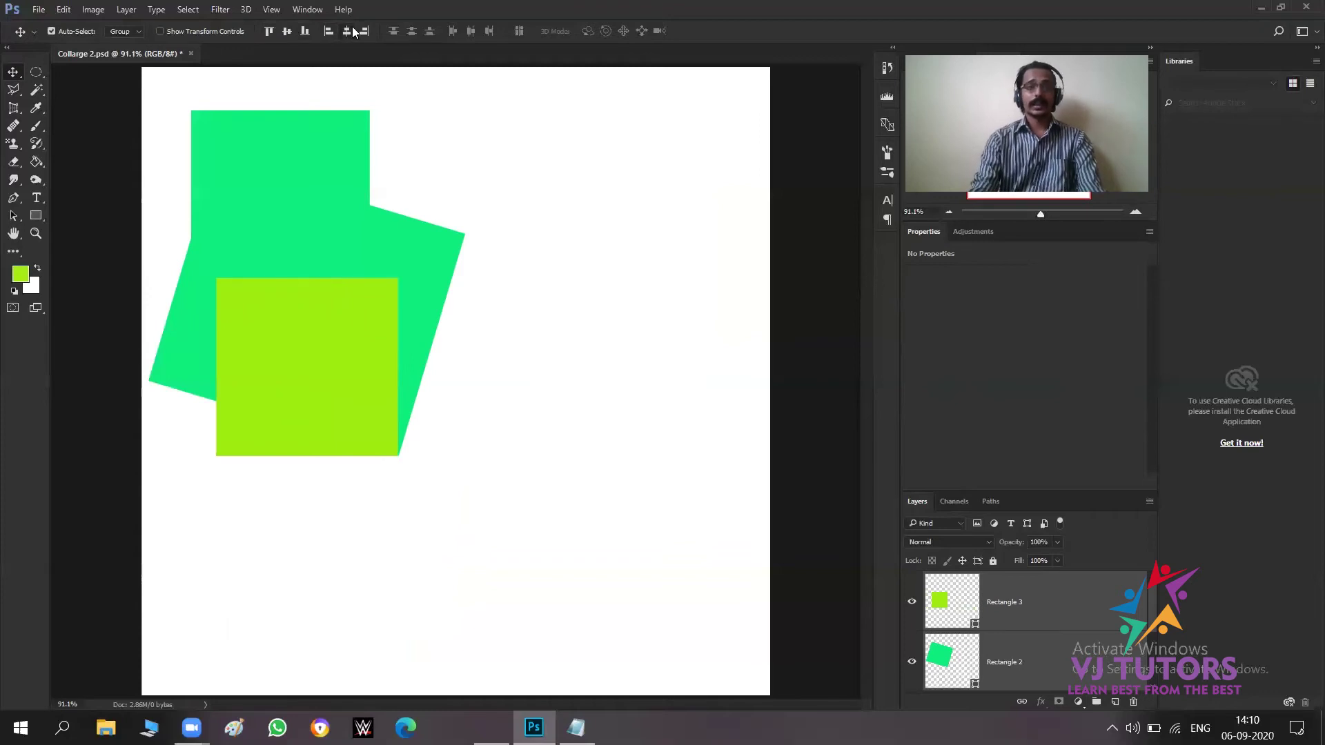
left_click(363, 32)
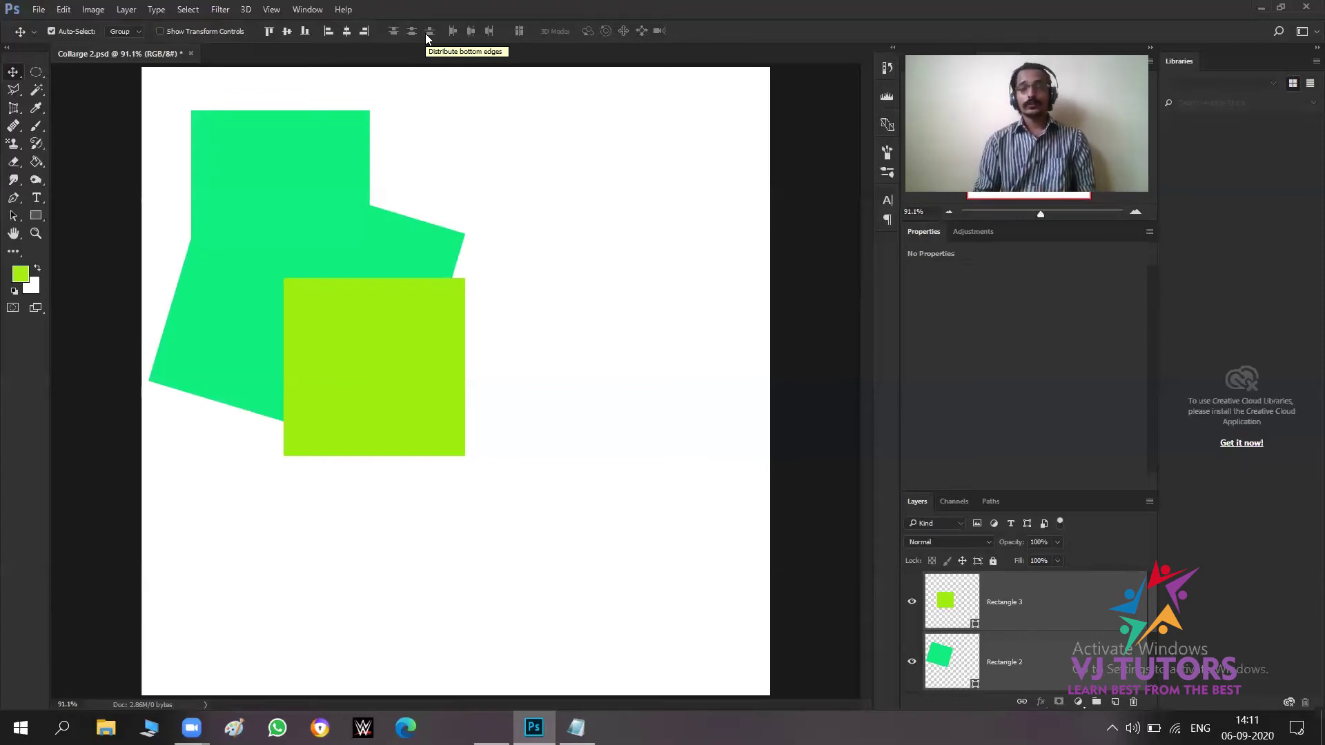
Remove all the rectangle layers, leaving only the white Background layer in Collarge 2.psd.
key("ctrl+z")
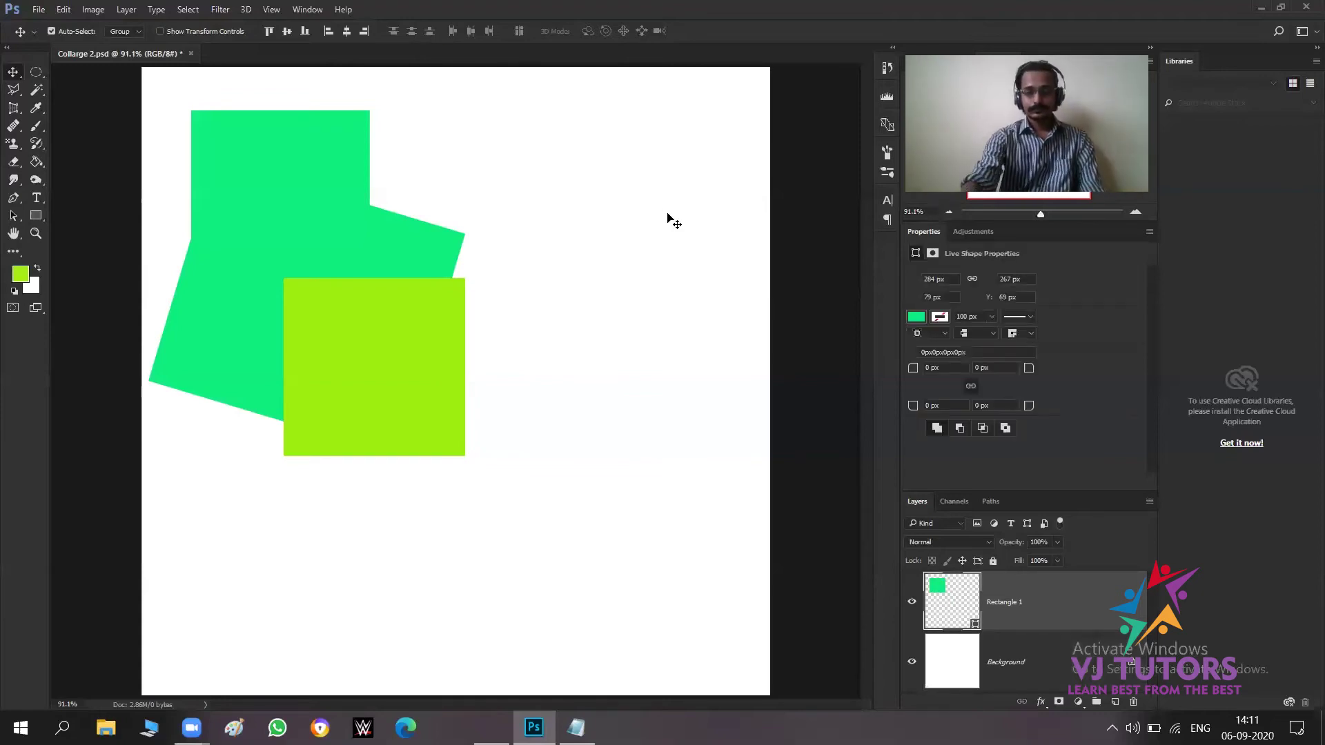
key("ctrl+z")
key("ctrl+z")
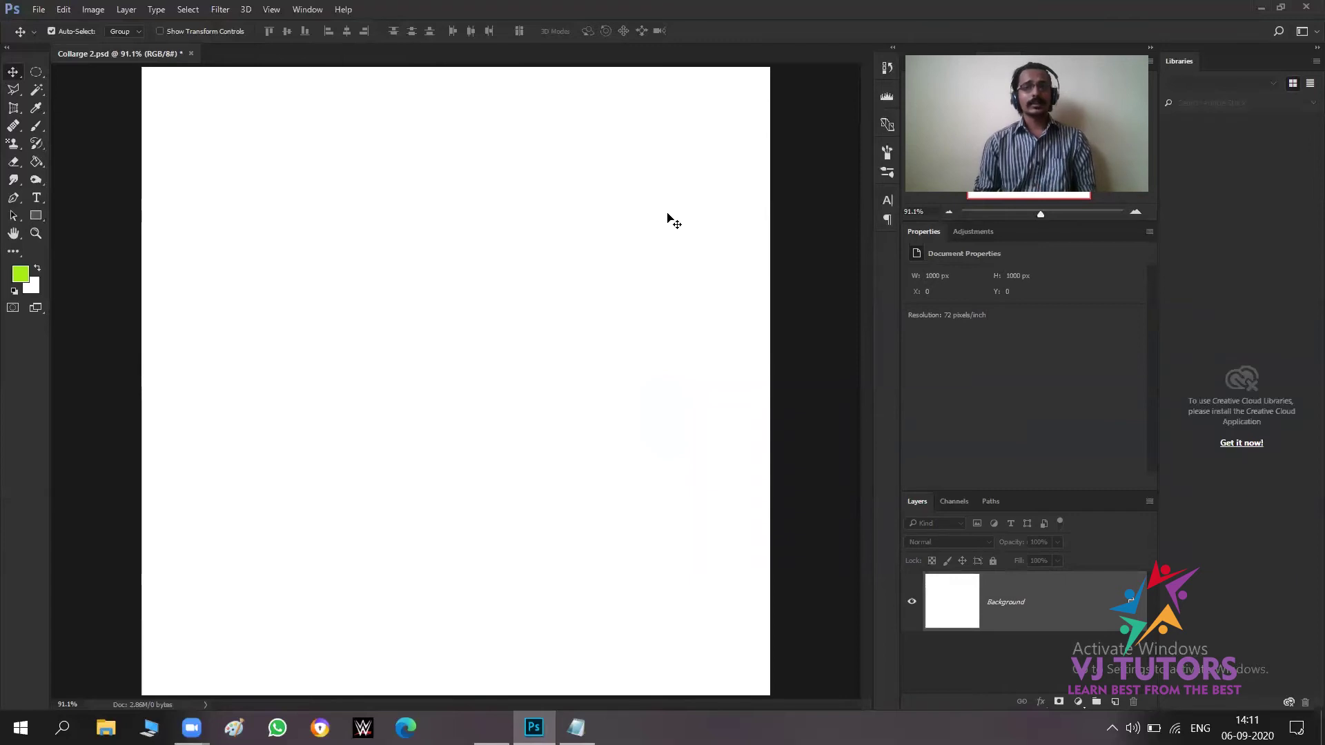
Open the cumulus-cloud, cupcake-with-candle, New-York-City, shutterstock-557205925 and singapore-city images together from the City folder.
left_click(39, 9)
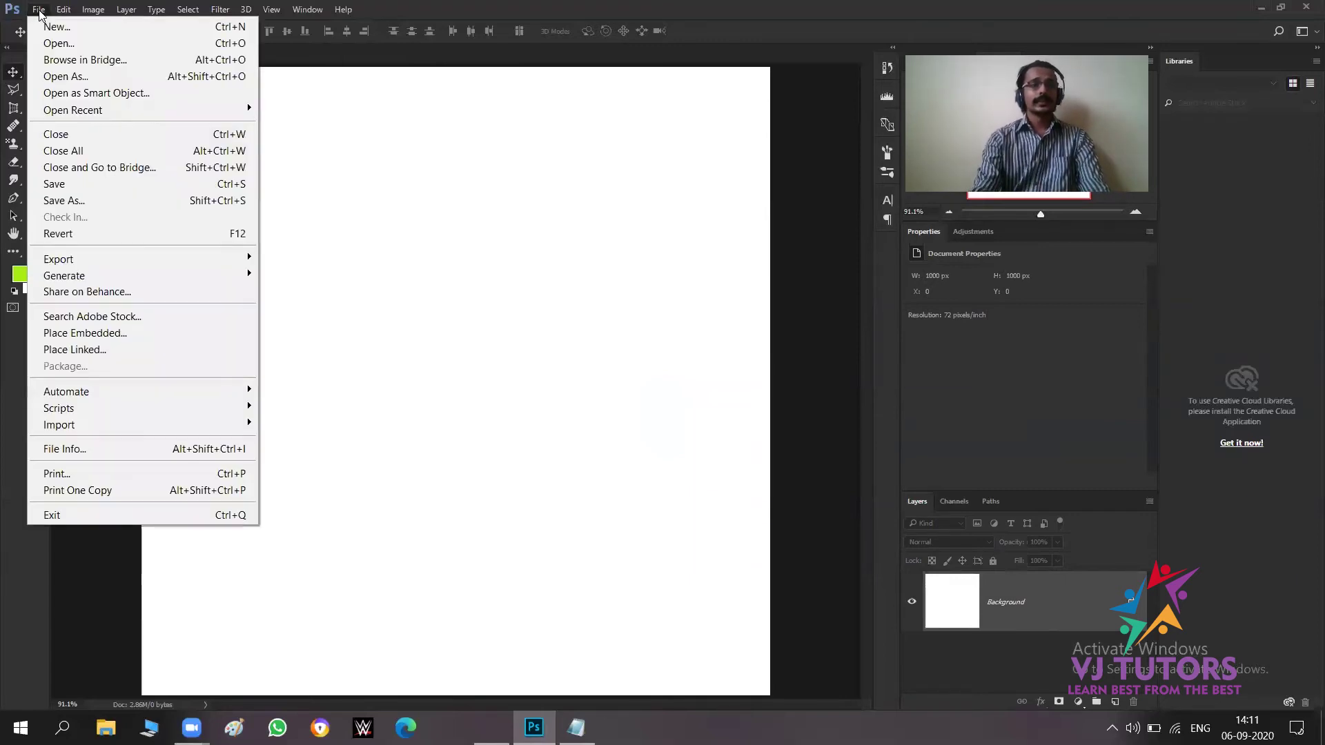
left_click(57, 45)
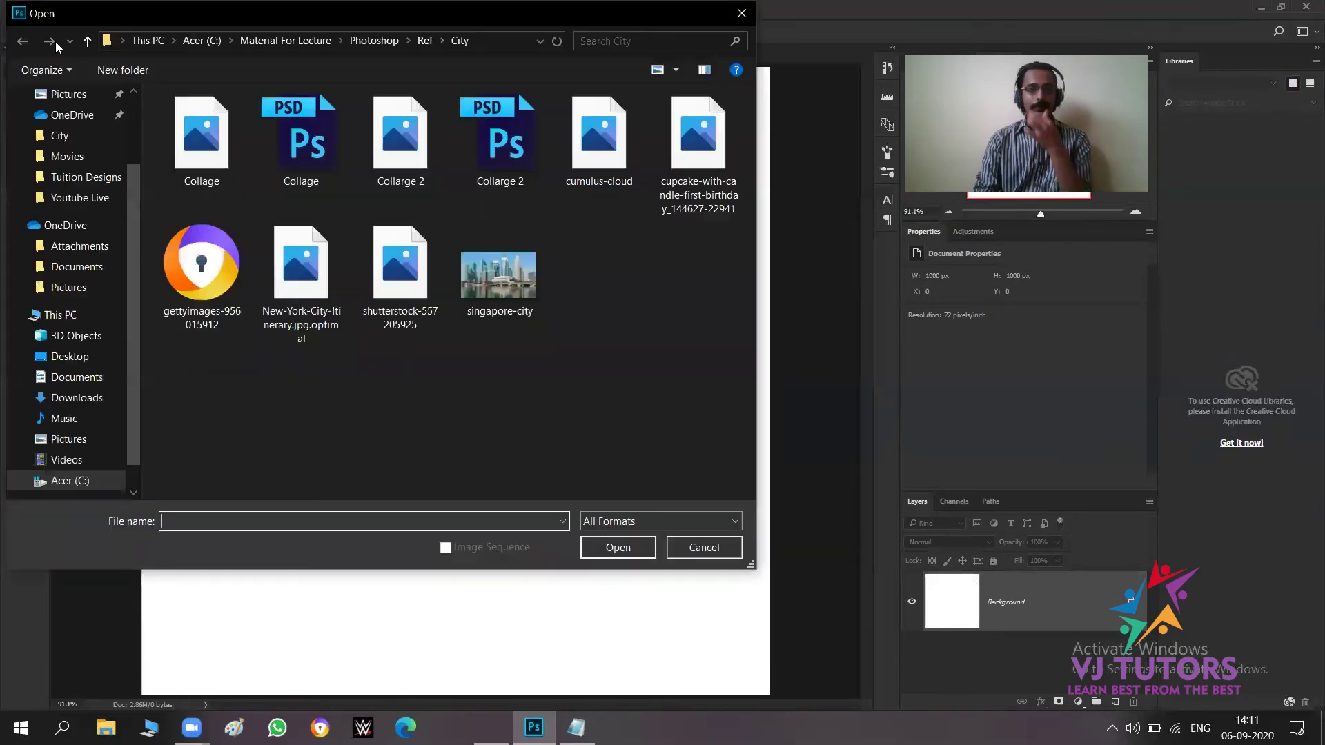
left_click(197, 158)
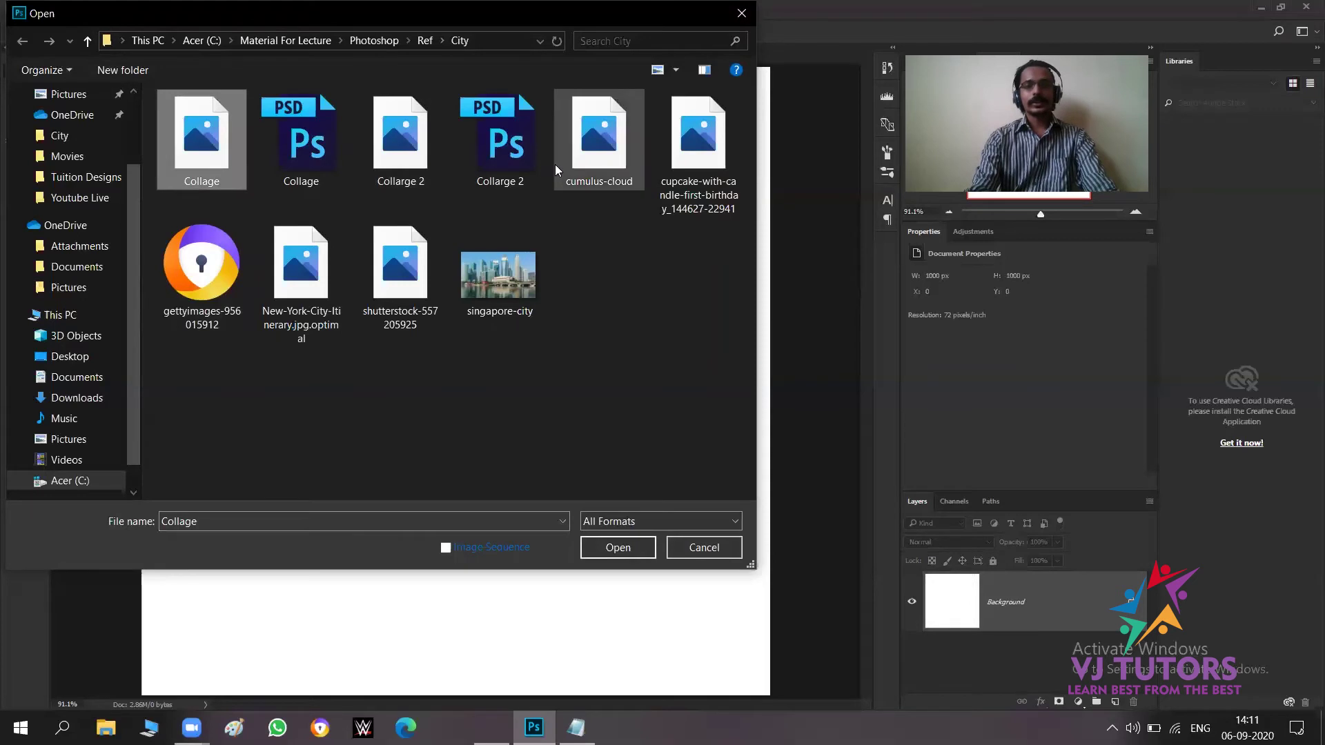
left_click(586, 163)
left_click(708, 162, "ctrl")
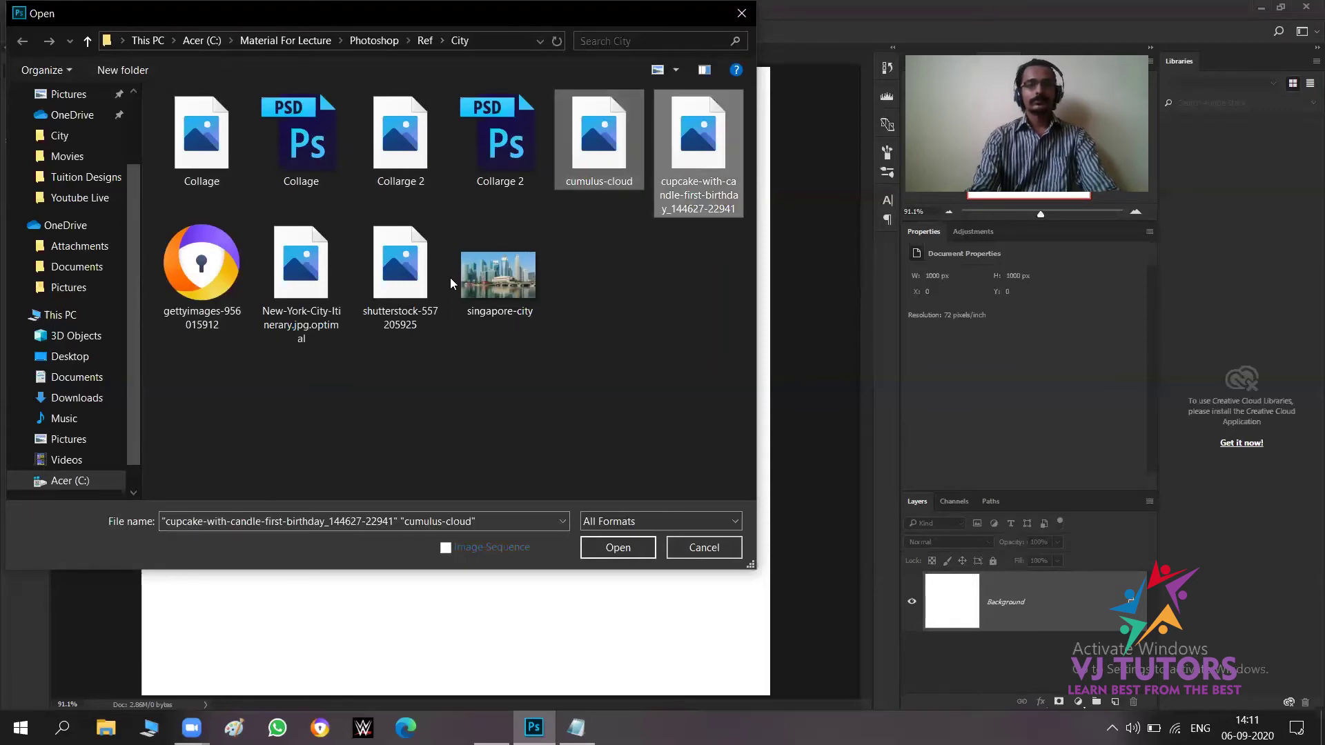
left_click(427, 277, "ctrl")
left_click(358, 276, "ctrl")
left_click(324, 276, "ctrl")
left_click(428, 257, "ctrl")
left_click(529, 257, "ctrl")
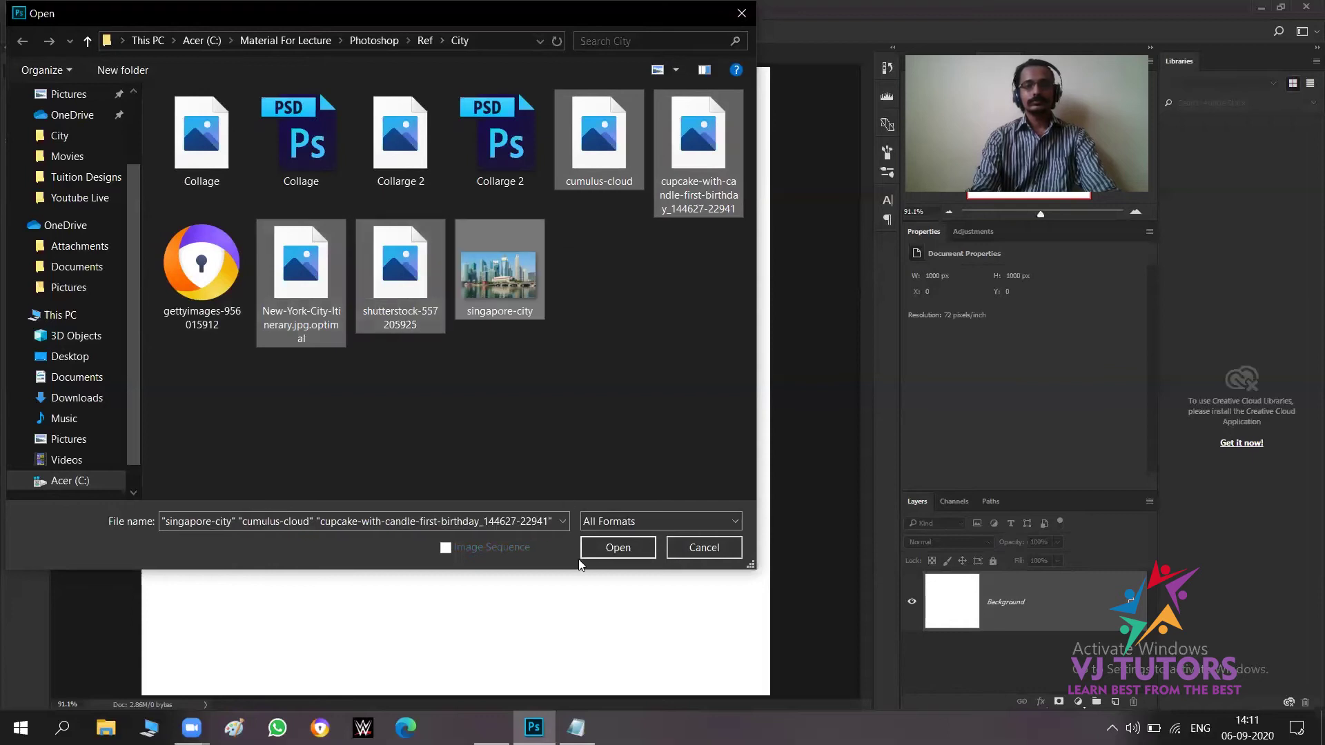
left_click(617, 549)
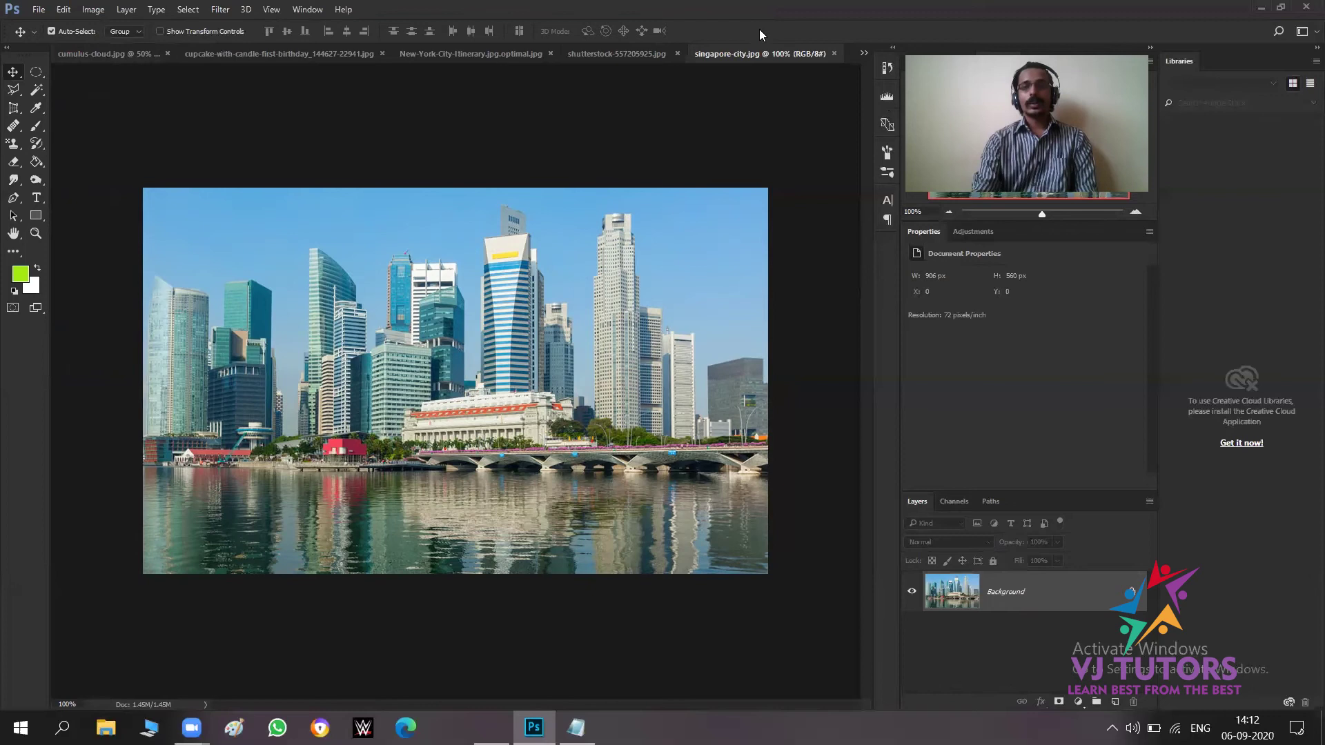
Copy the cumulus-cloud.jpg image into Collarge 2.psd as a new layer with the Move tool.
left_click(863, 53)
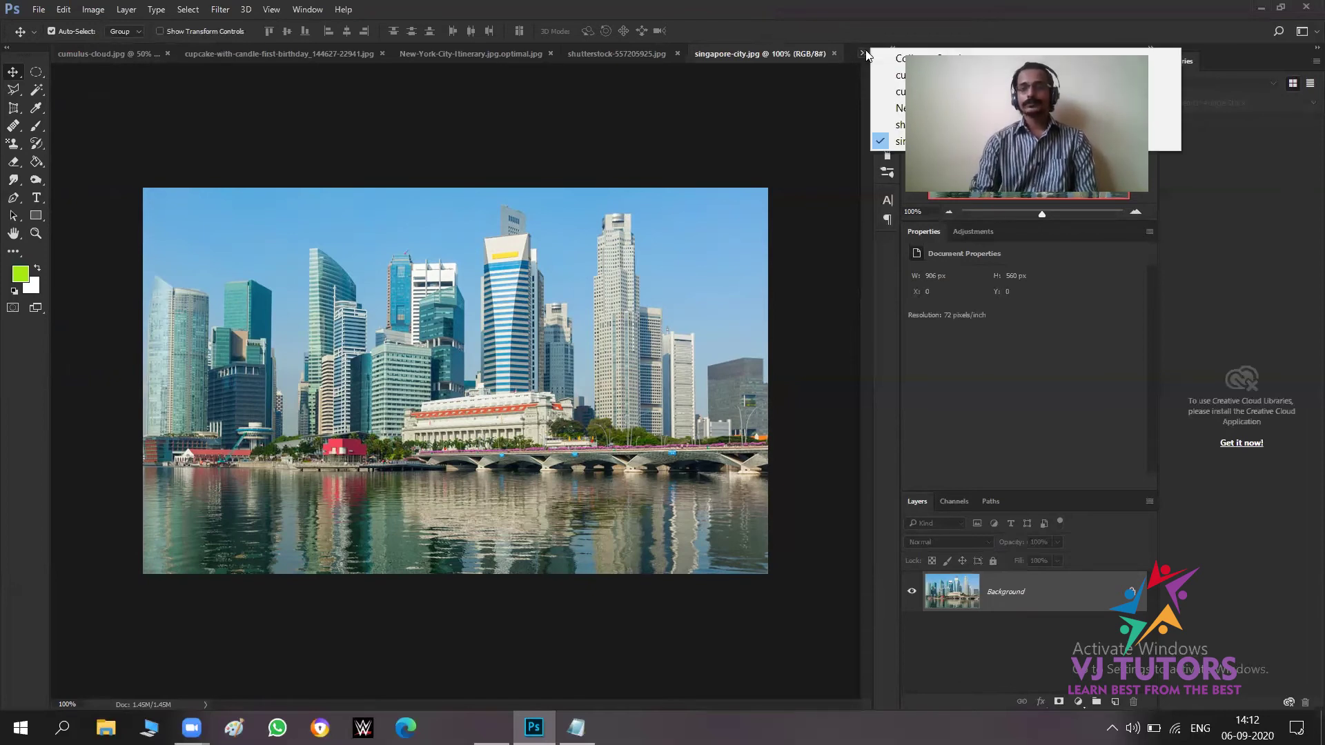
left_click(902, 62)
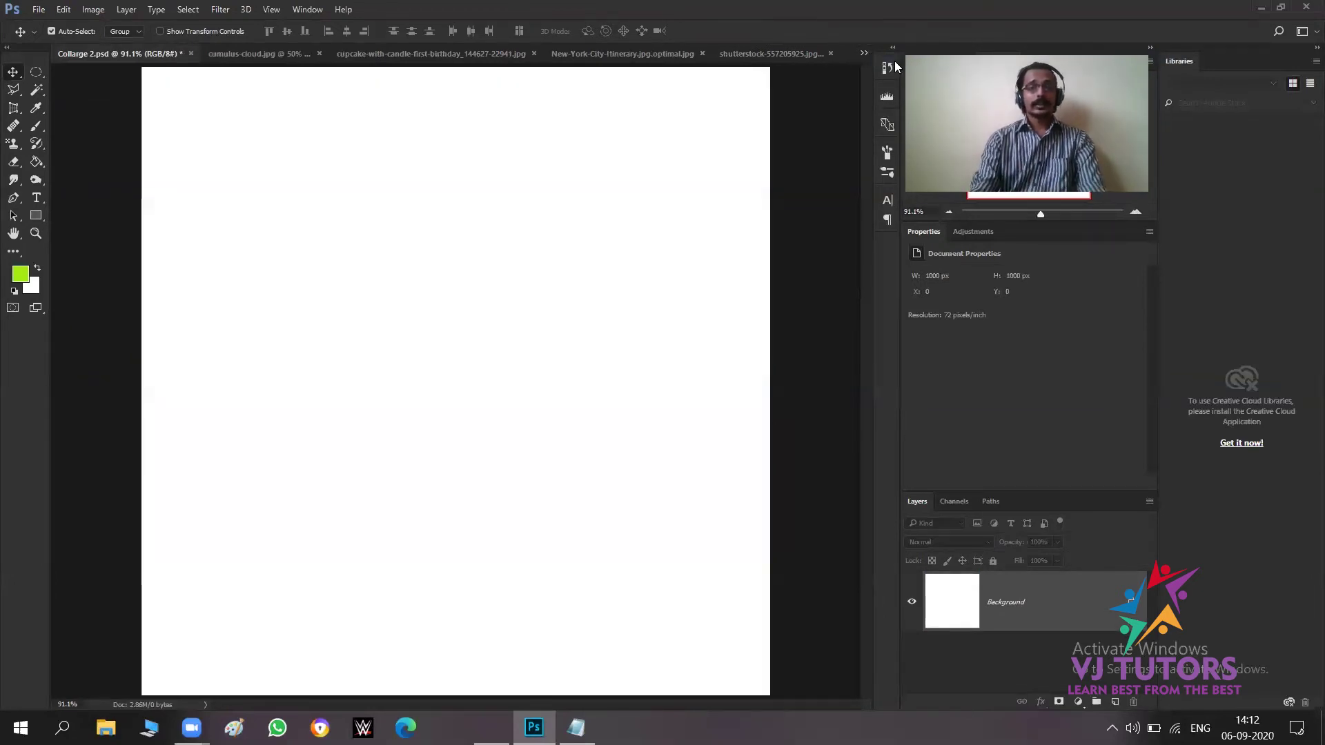
left_click(270, 48)
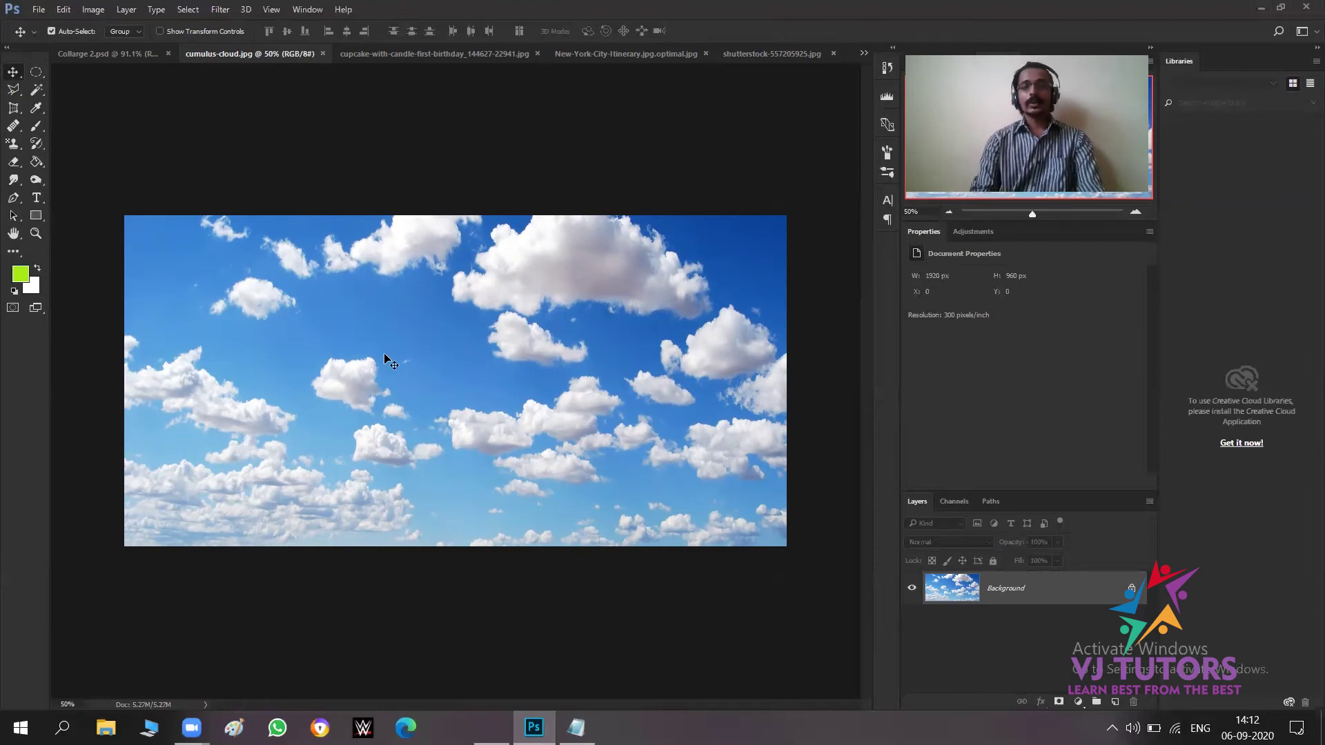
left_click_drag(384, 355, 308, 347)
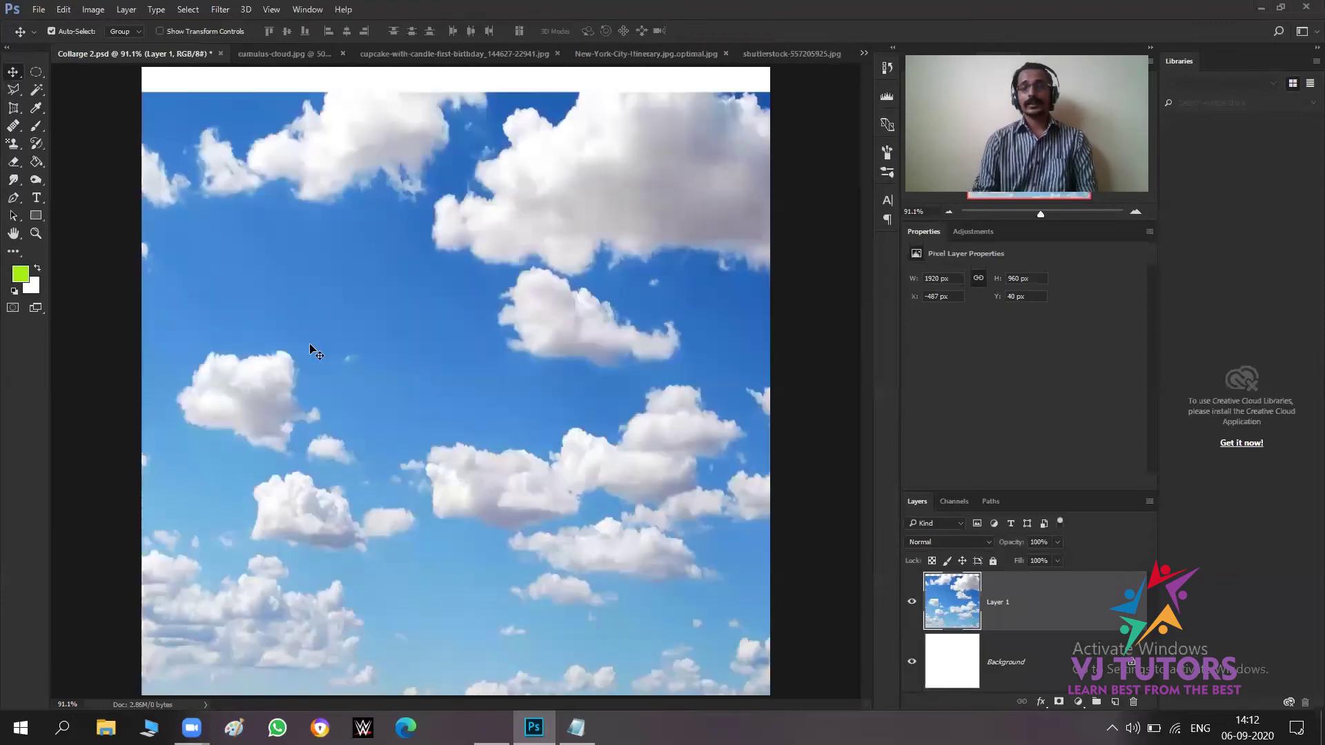
Scale the cloud layer proportionally to about 30% with Free Transform and place it near the canvas's upper-left corner.
key("ctrl")
key("ctrl+t")
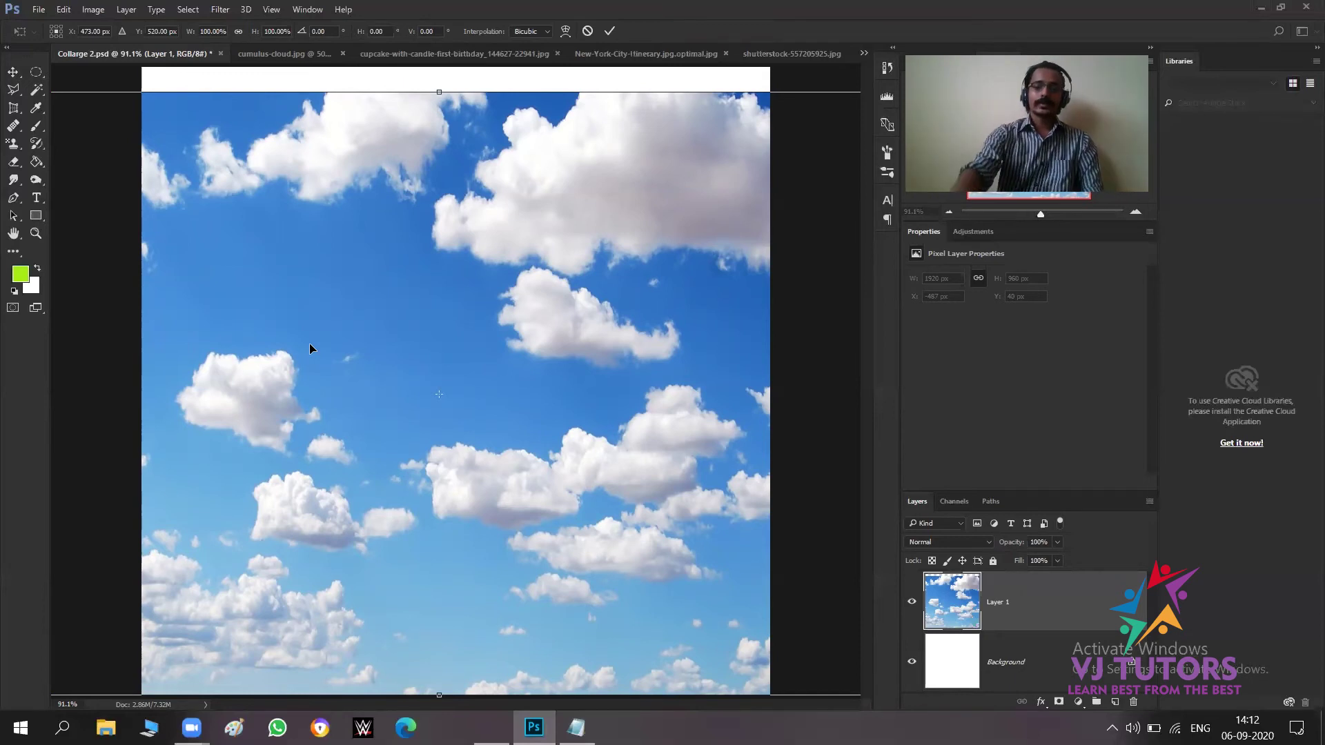
key("ctrl+minus")
key("ctrl+minus")
key("ctrl+minus")
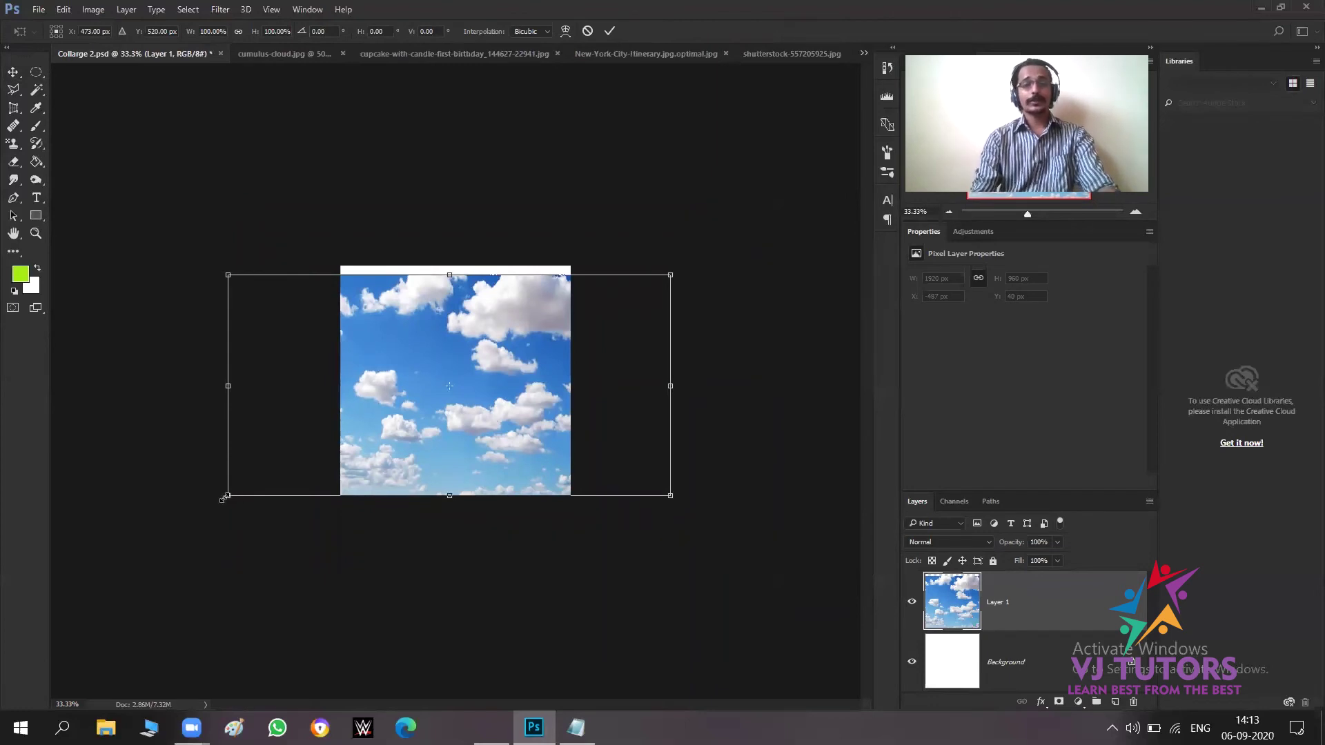
left_click_drag(223, 498, 566, 422)
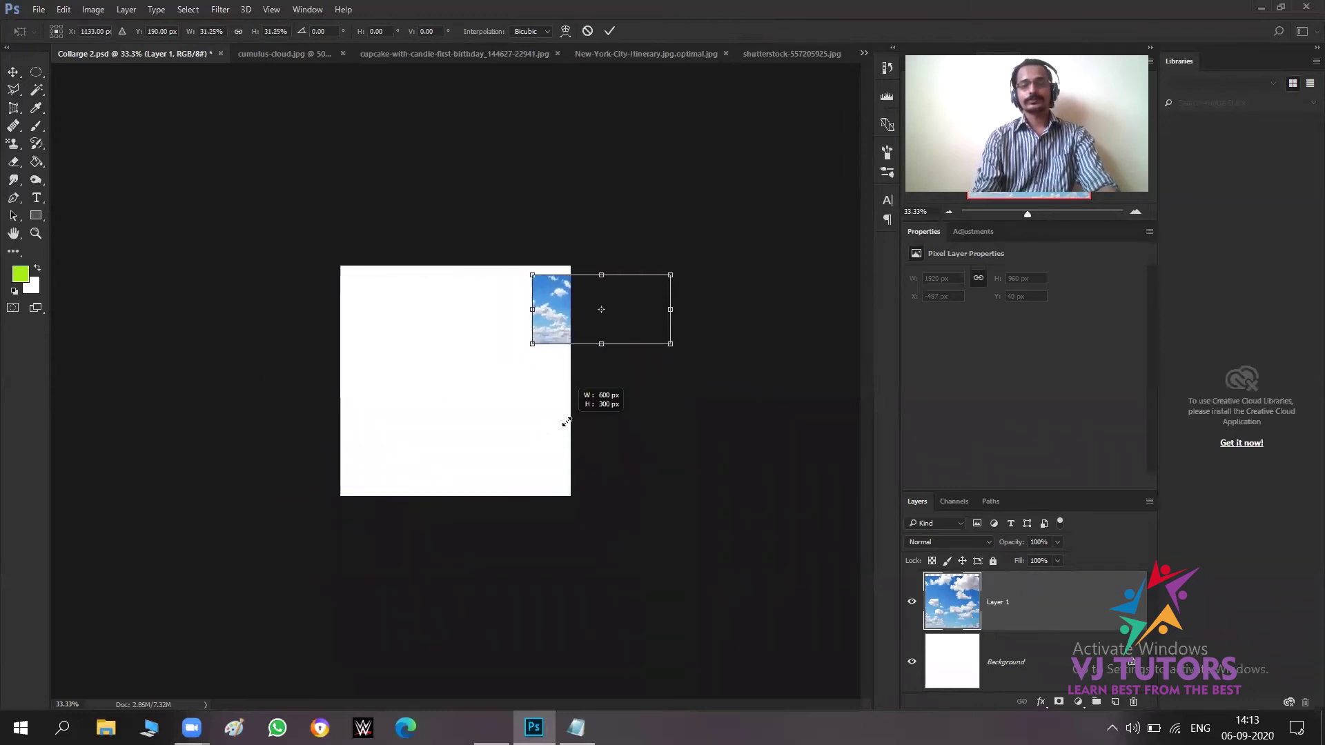
left_click_drag(567, 422, 570, 416)
left_click_drag(559, 292, 372, 296)
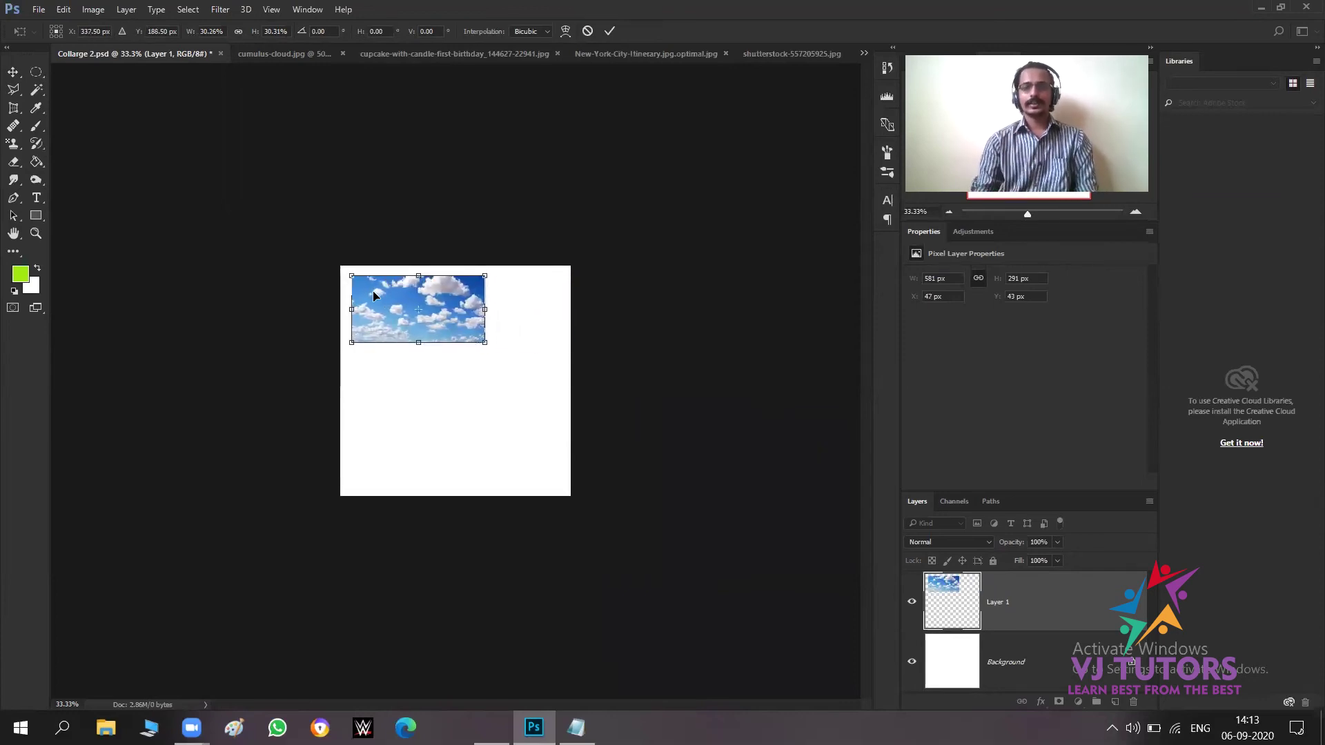
key("Return")
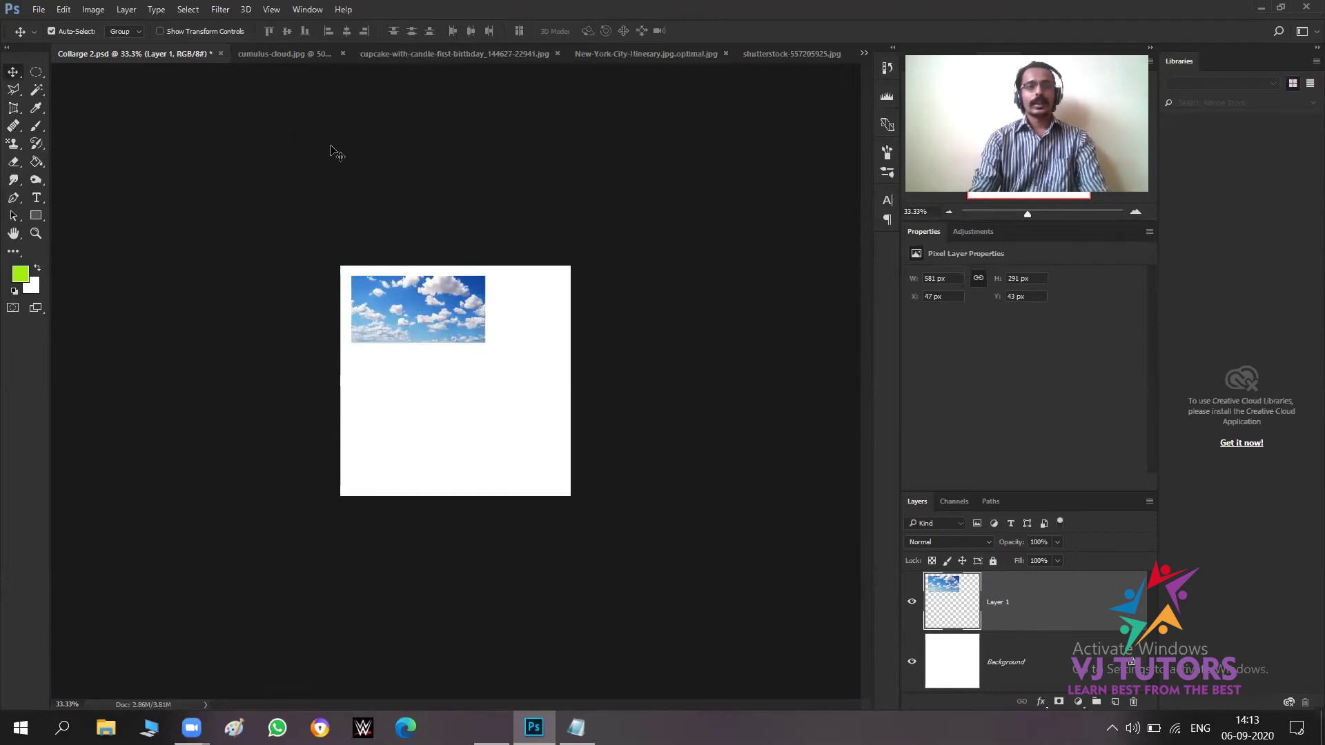
Close cumulus-cloud.jpg and copy the cupcake image into Collarge 2.psd, below the cloud picture.
left_click(342, 54)
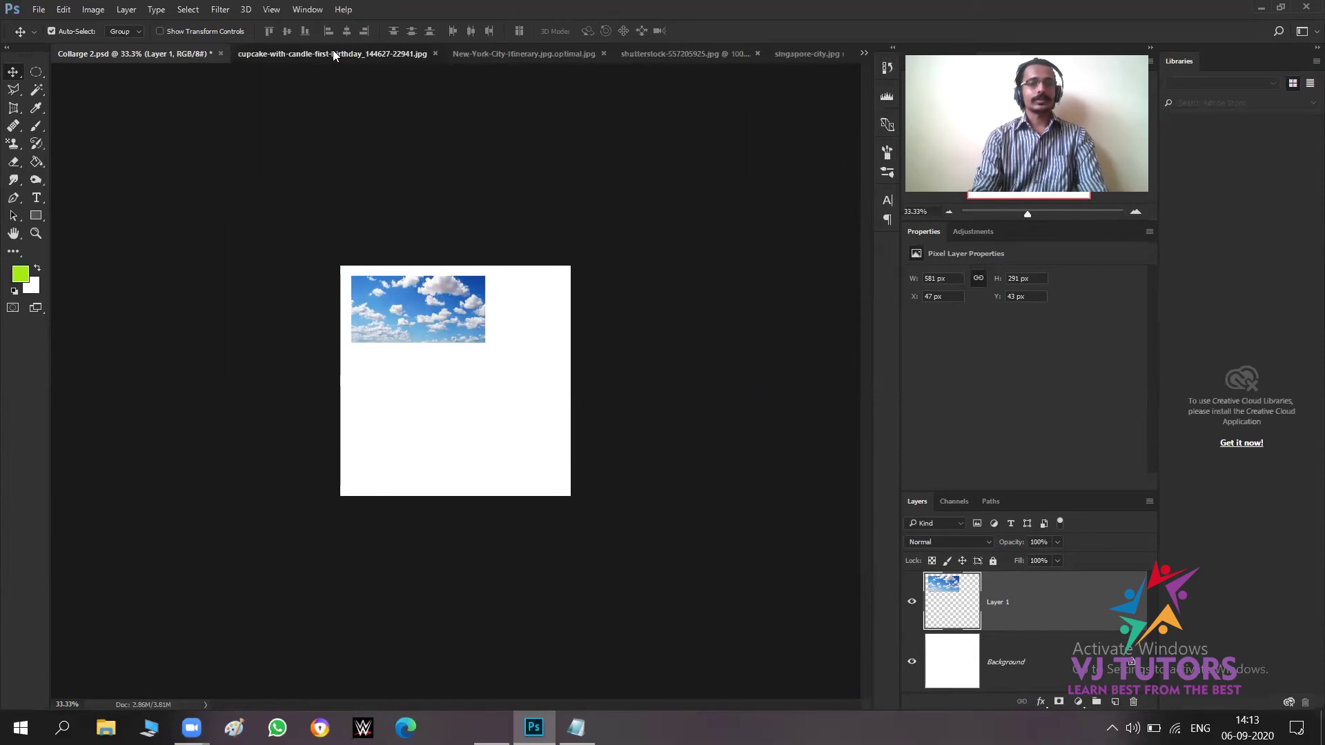
left_click(334, 54)
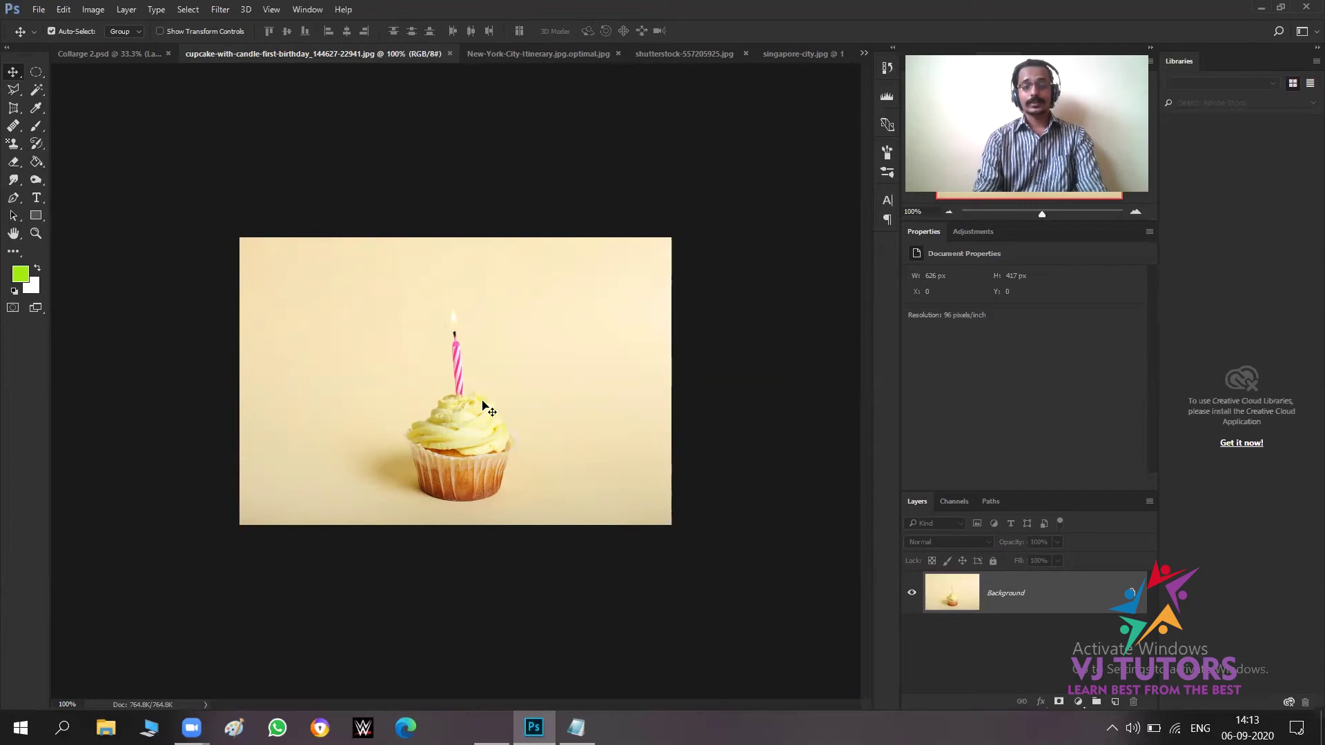
left_click(138, 58)
left_click_drag(138, 58, 497, 435)
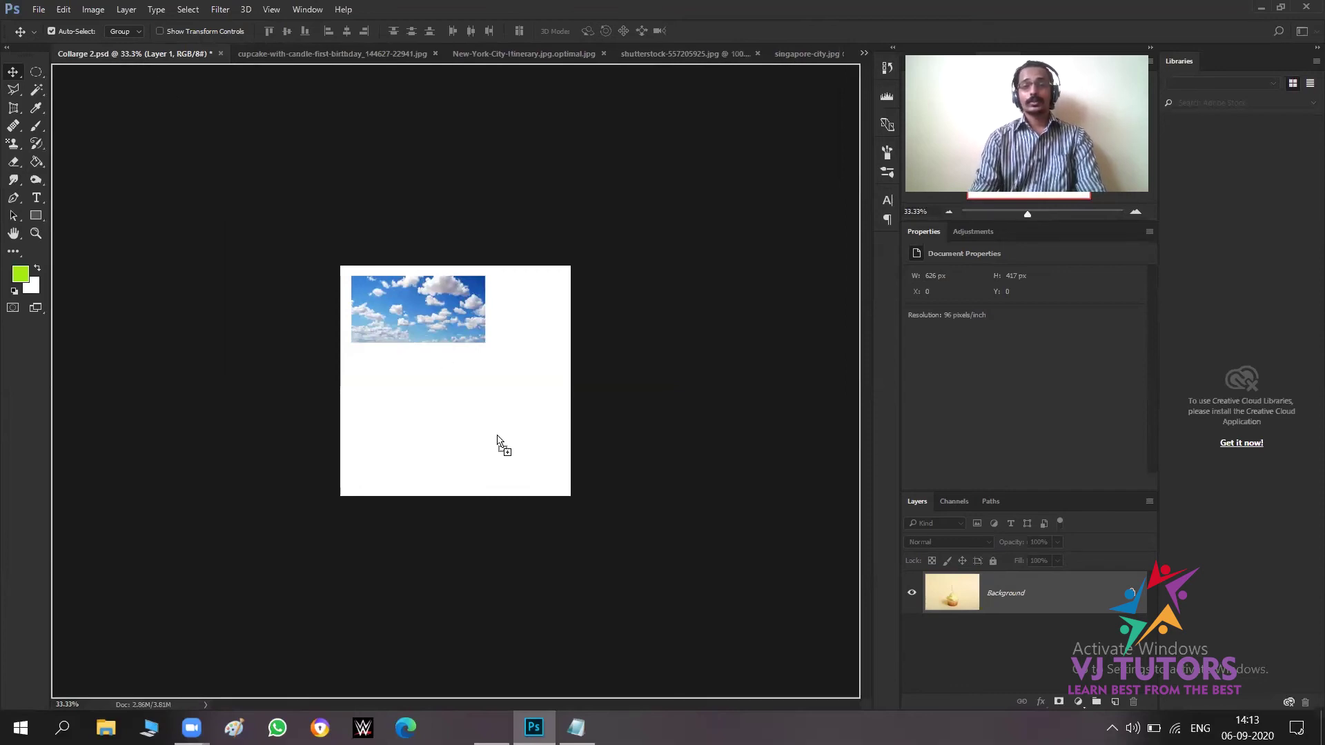
left_click_drag(497, 435, 440, 412)
Scale the cupcake layer to about 85% with Free Transform and shift it left to about X 23 px.
key("ctrl+plus")
key("ctrl+plus")
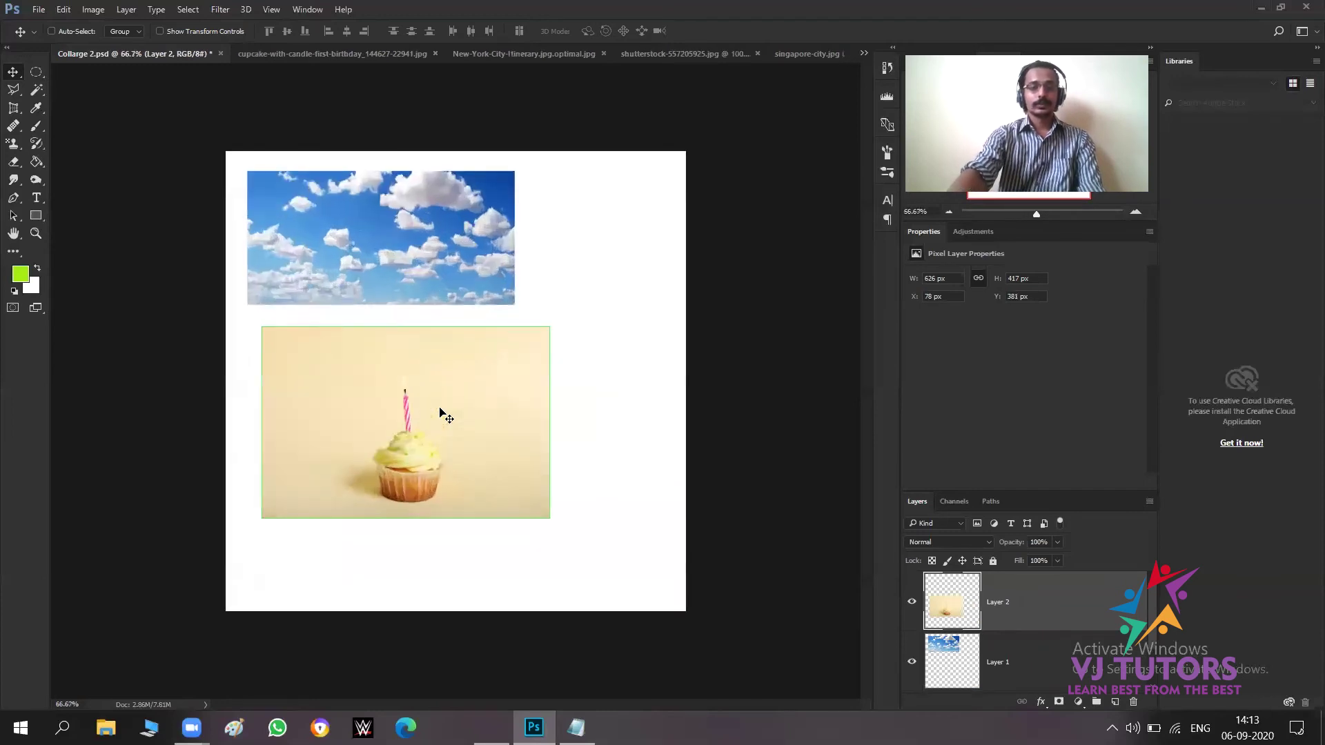
key("ctrl+t")
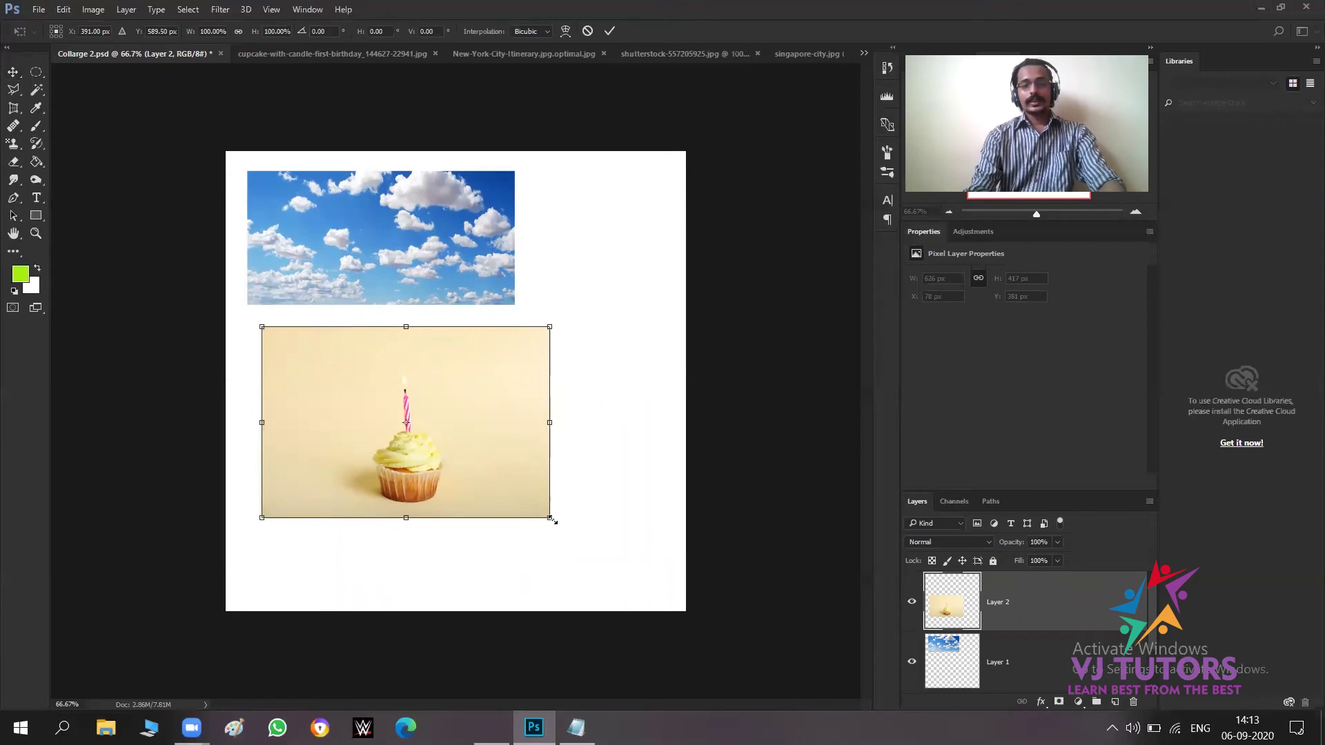
left_click_drag(551, 518, 508, 488)
key("Return")
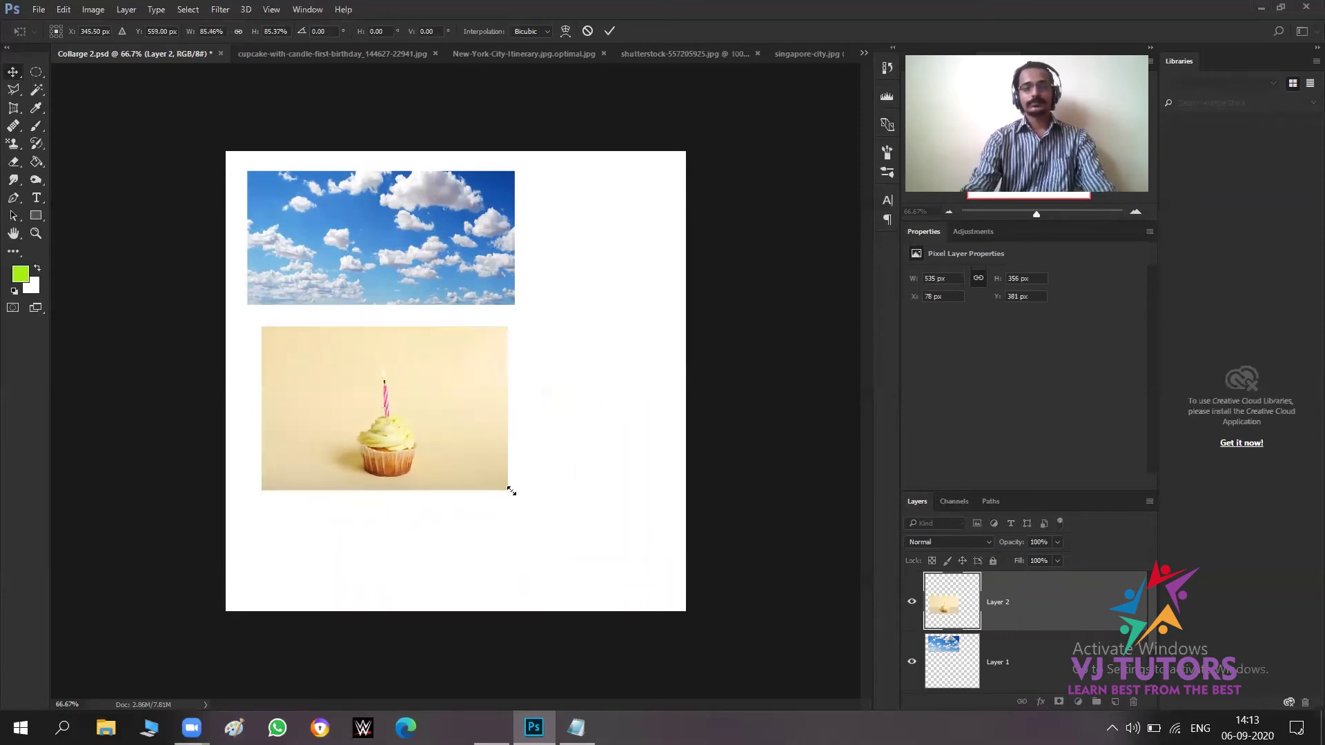
left_click_drag(450, 445, 423, 447)
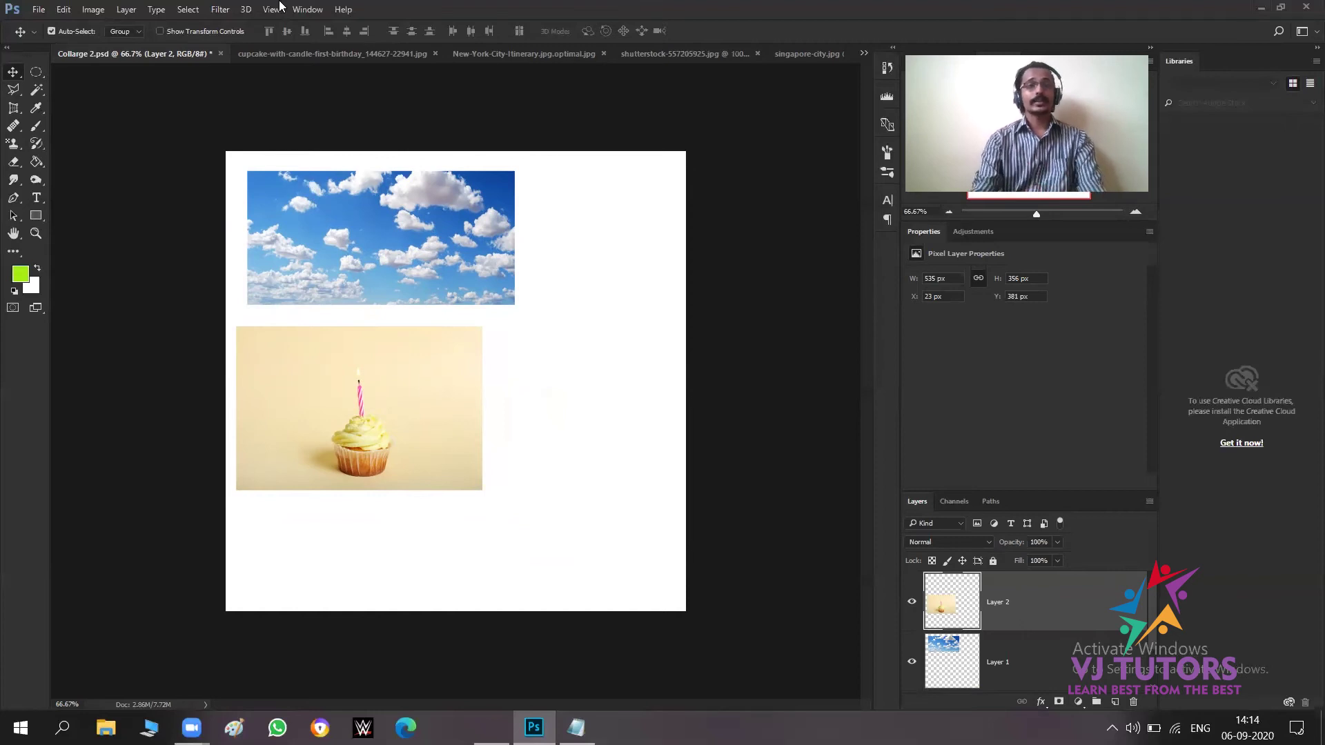
Arrange the documents as 2-up Vertical and copy the singapore-city image into Collarge 2.psd, overlapping the cupcake picture.
left_click(298, 11)
mouse_move(348, 18)
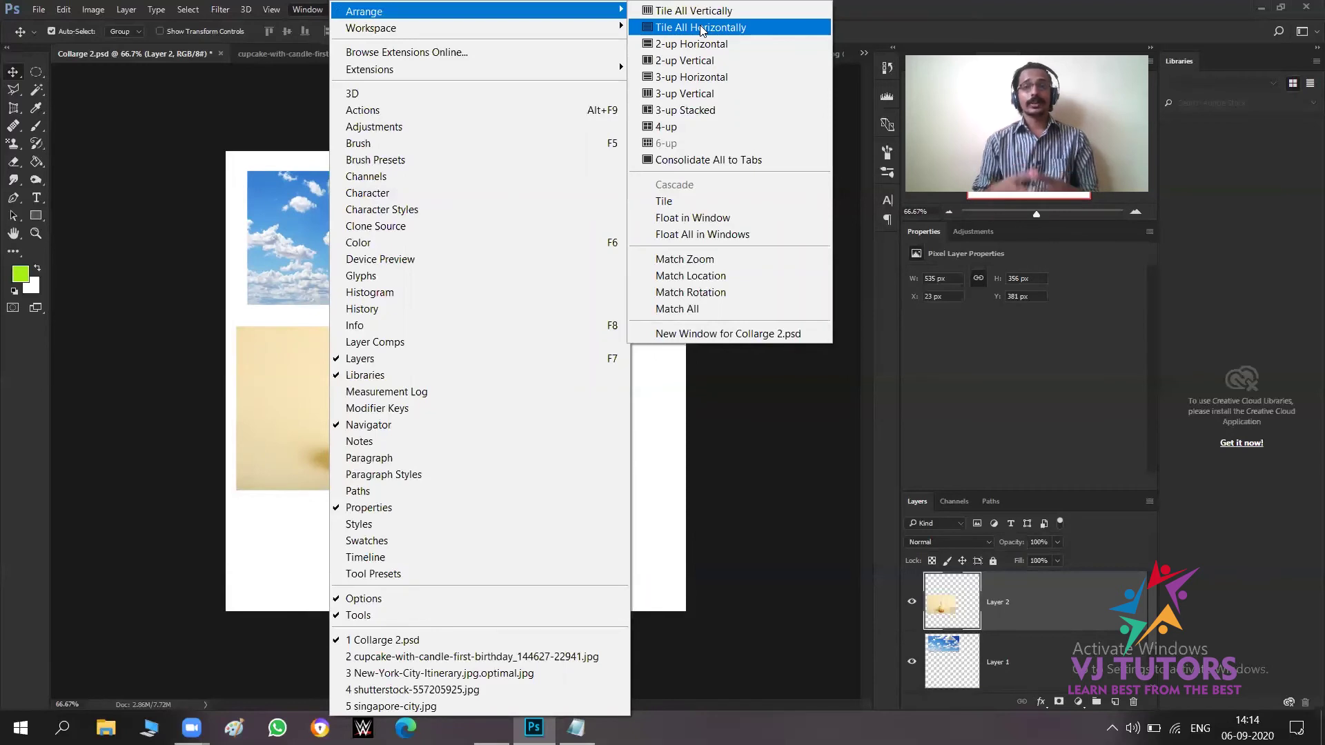
left_click(680, 61)
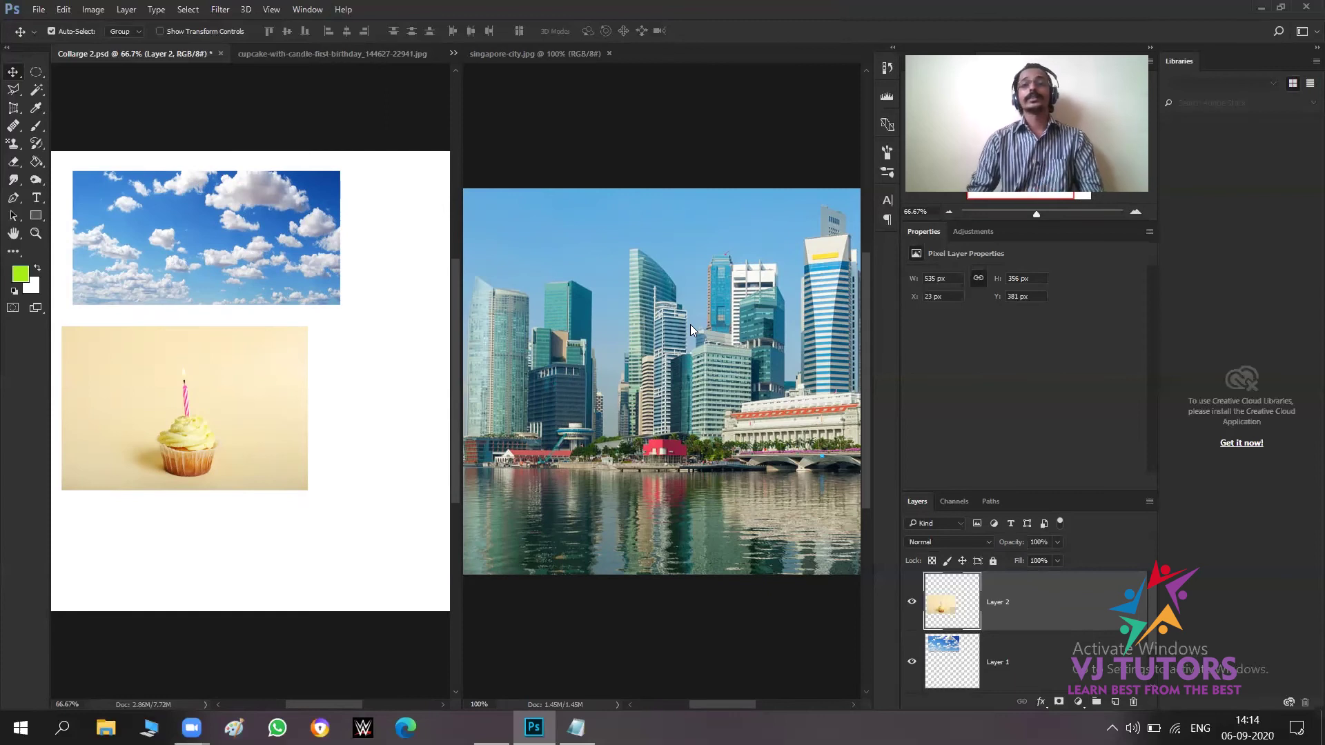
left_click(690, 339)
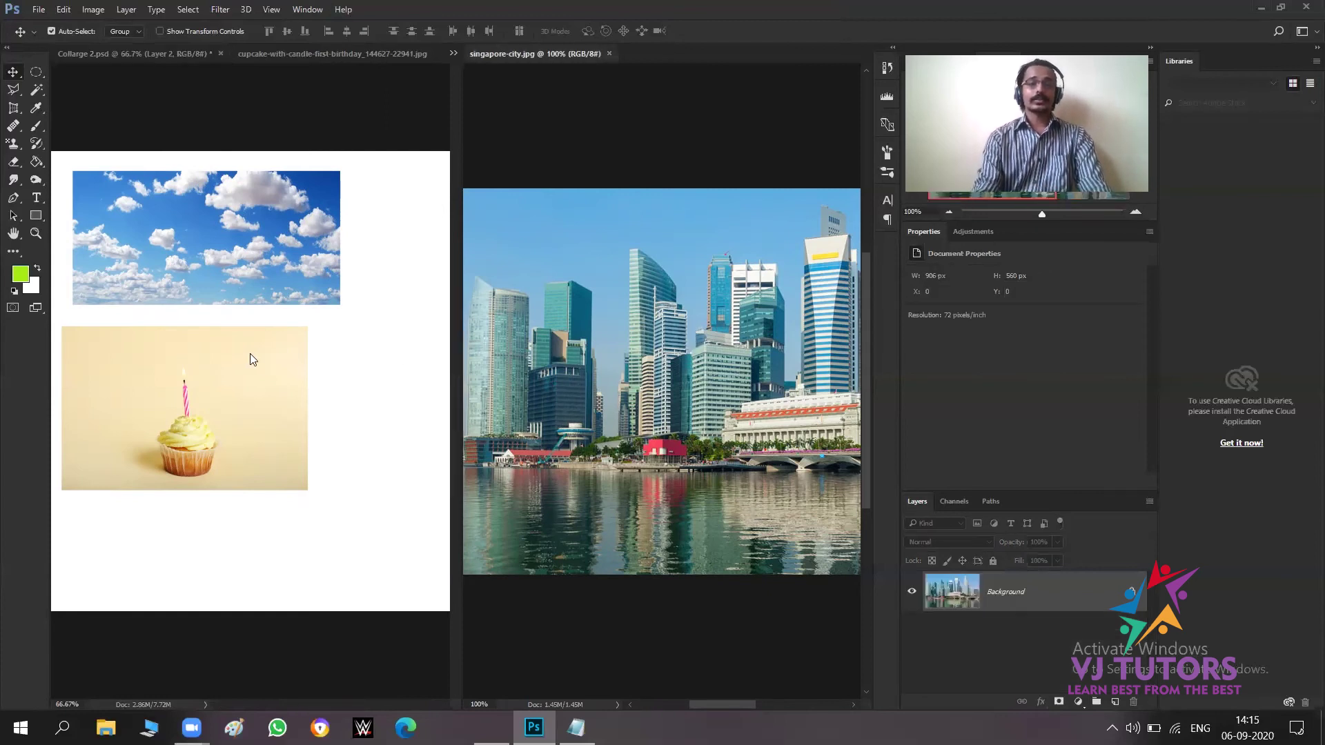
left_click_drag(745, 376, 287, 430)
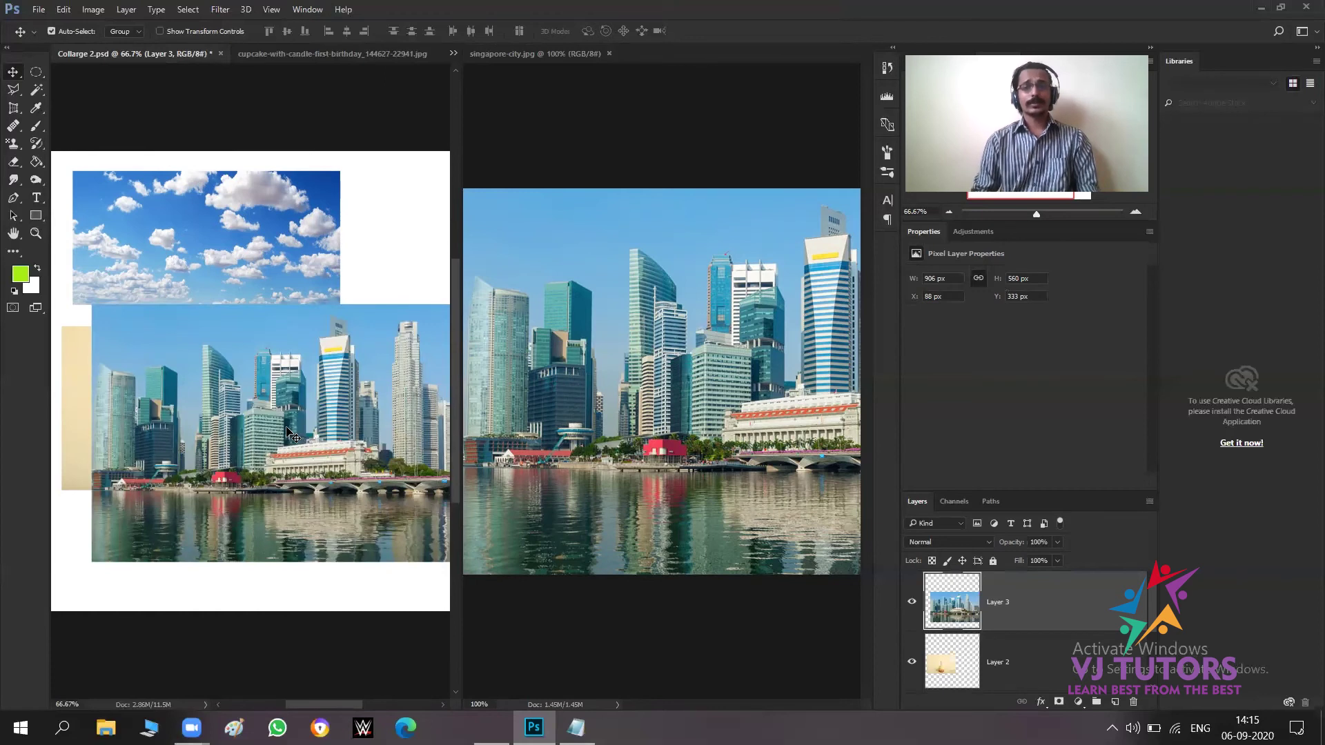
Scale the city layer proportionally to about 391 × 241 px with Free Transform and place it below the cupcake at about X 68, Y 759 px.
key("ctrl")
key("ctrl+t")
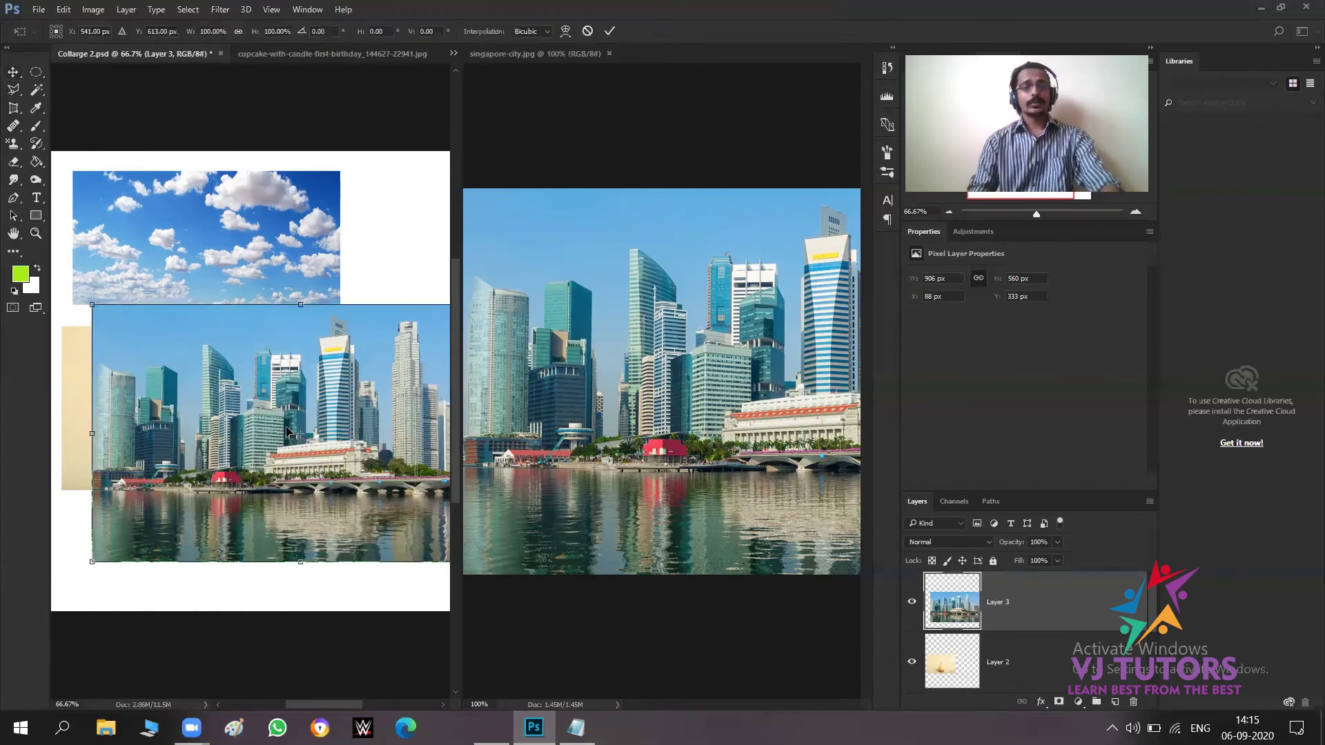
left_click_drag(94, 562, 351, 440)
left_click_drag(404, 370, 155, 562)
key("Return")
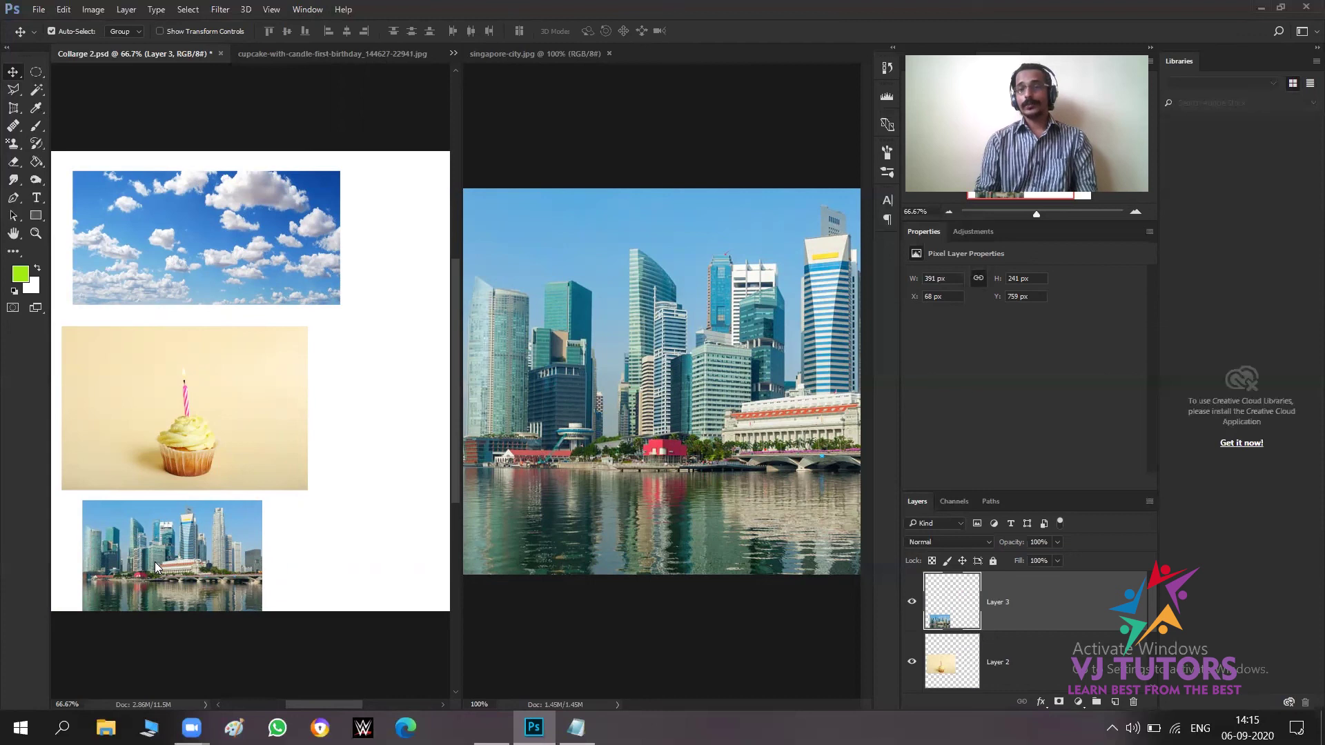
Consolidate all open documents to tabs and save Collarge 2.psd.
left_click(296, 9)
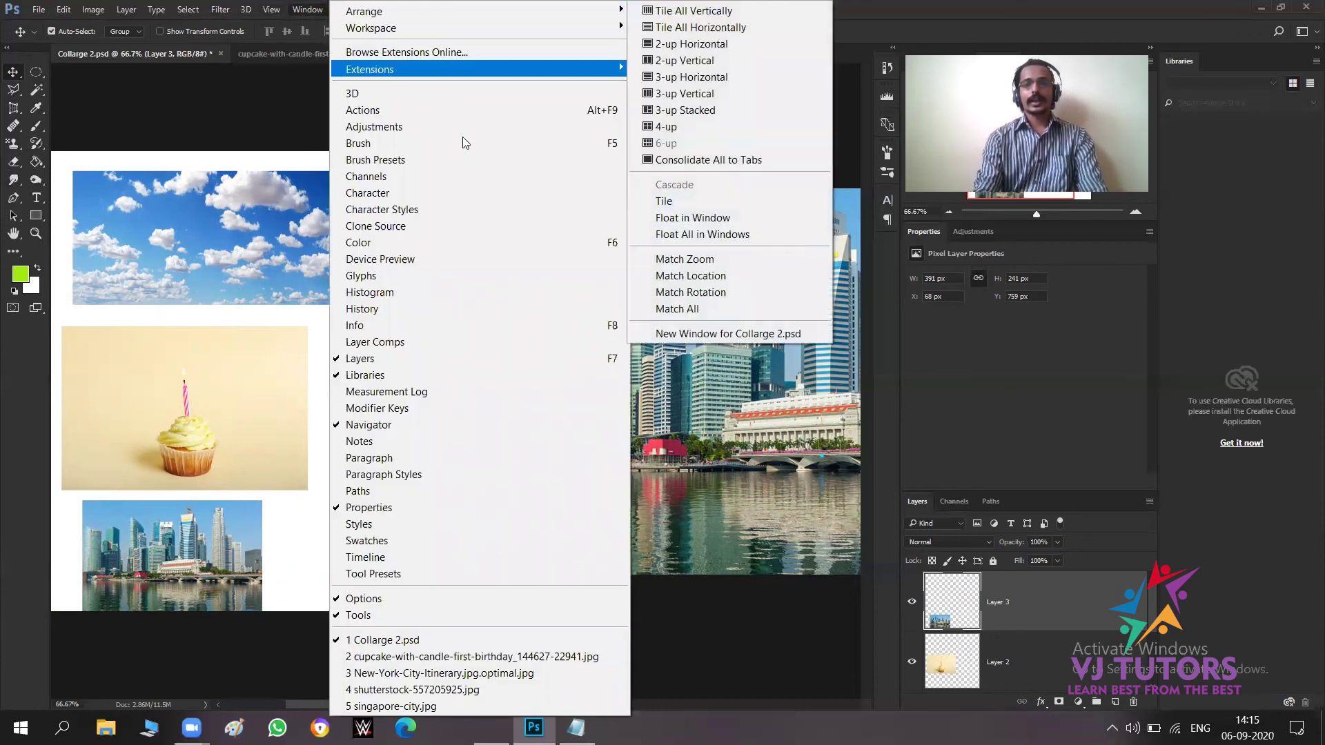
mouse_move(495, 11)
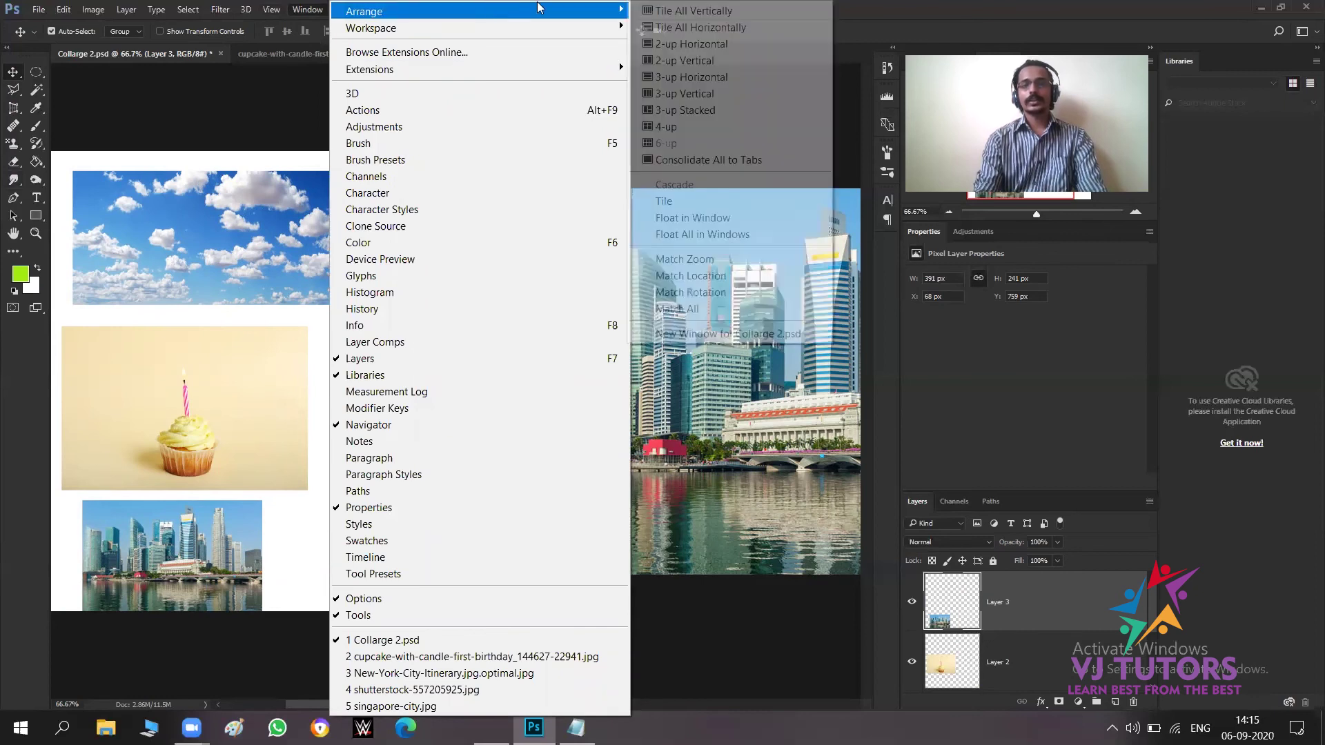
left_click(764, 158)
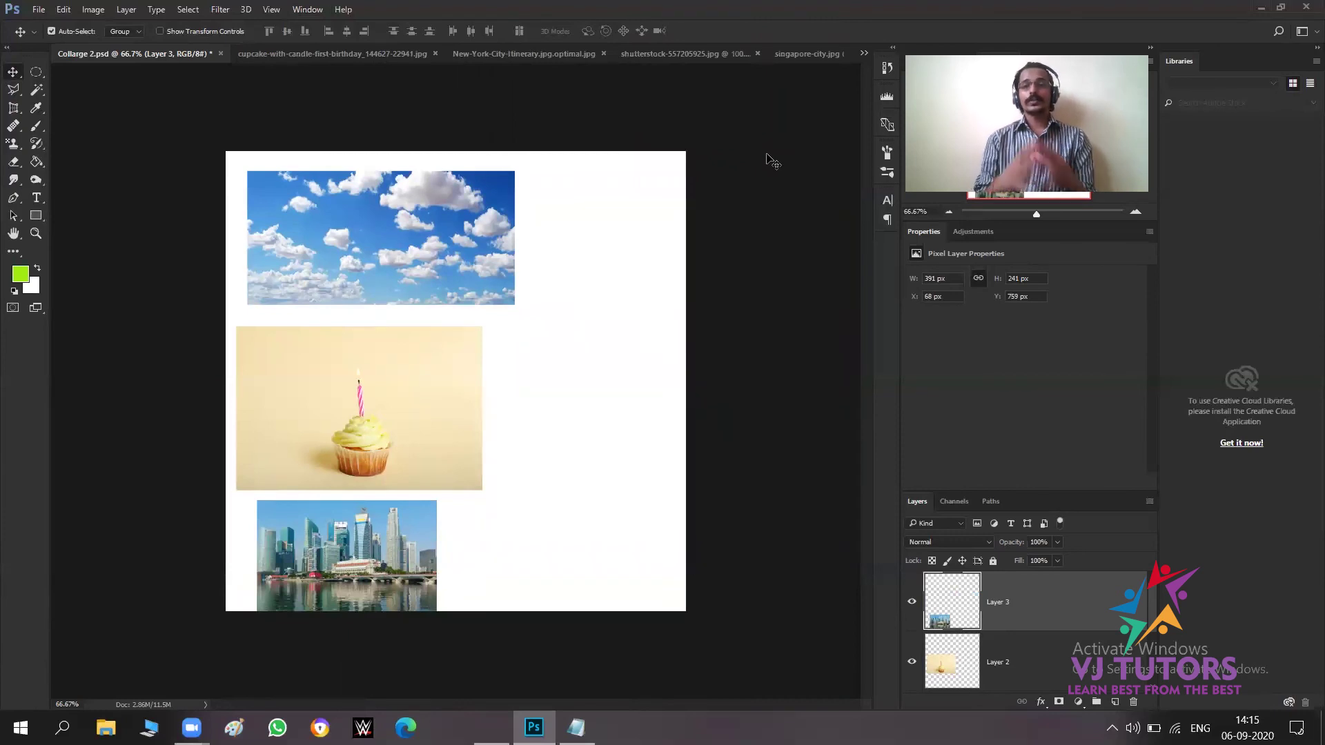
left_click(40, 9)
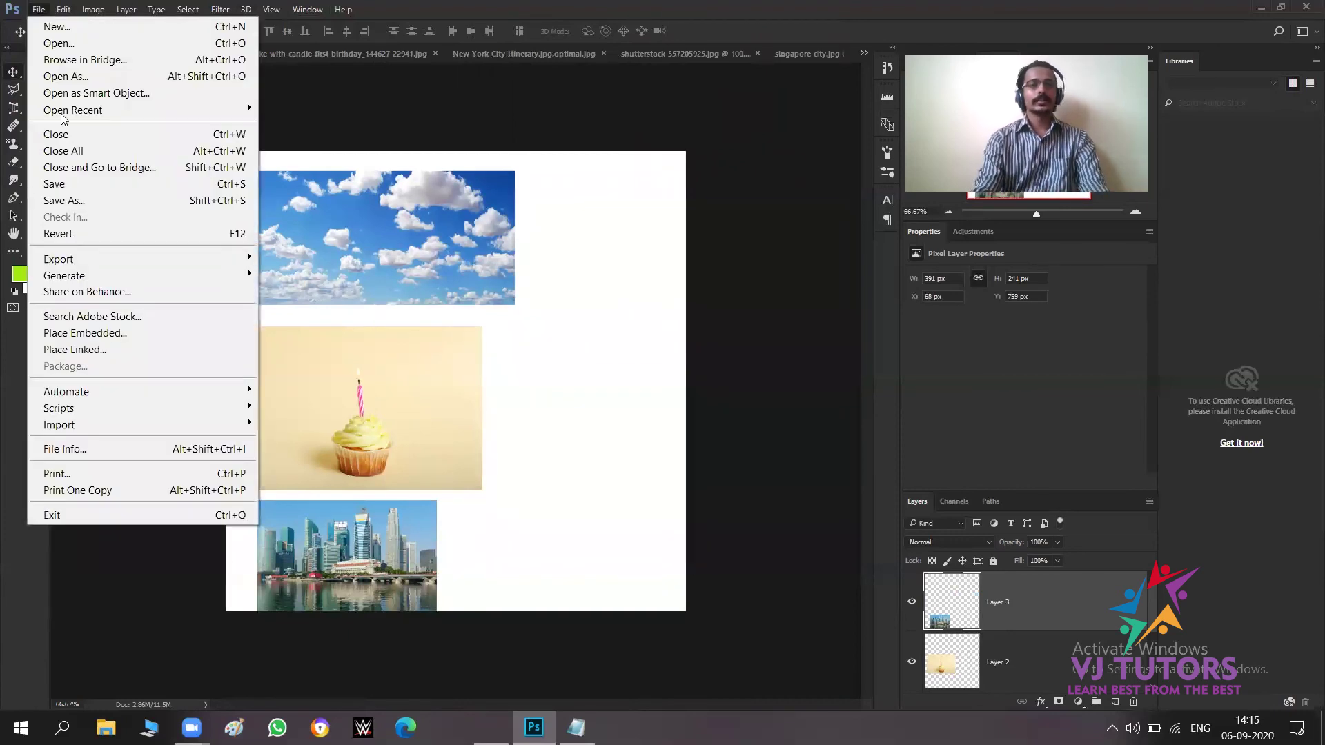
left_click(69, 186)
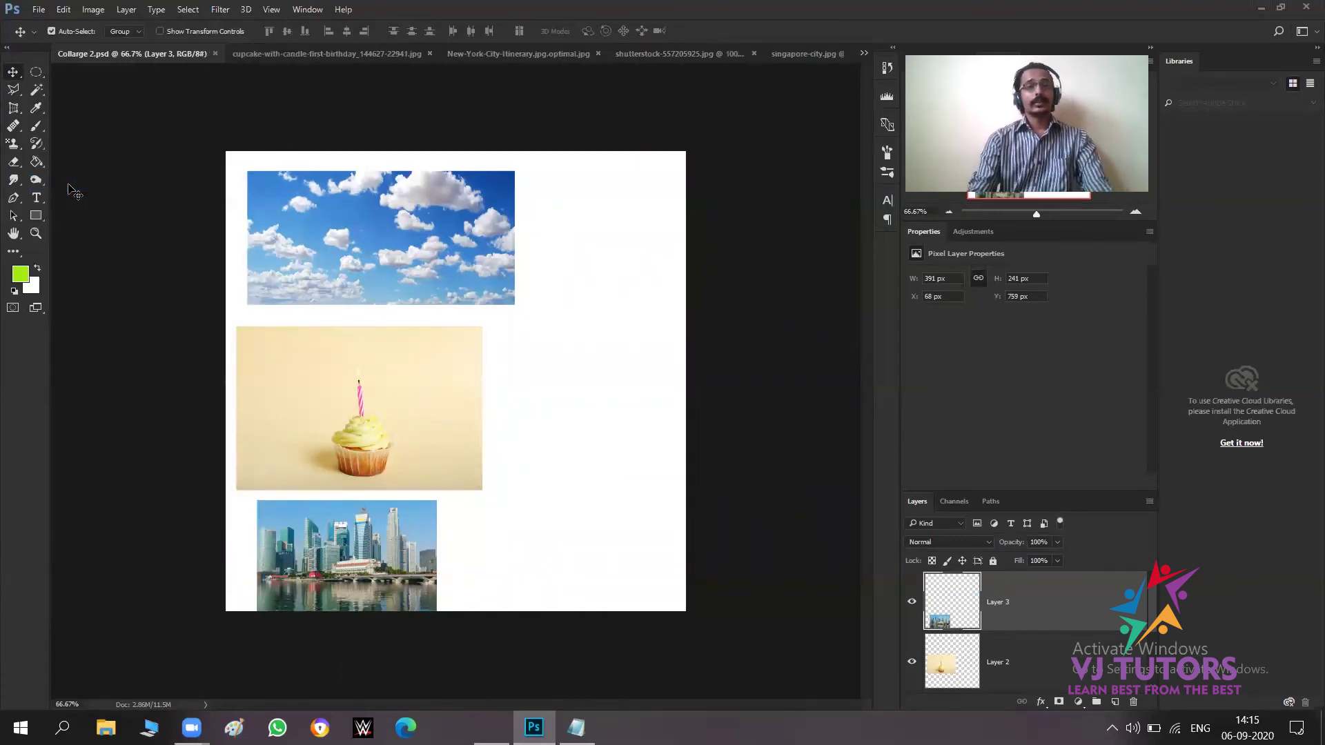
Save a JPEG version of the collage as Collarge 3 in the City folder, with quality 12 (Maximum) and the Baseline ("Standard") format.
left_click(38, 9)
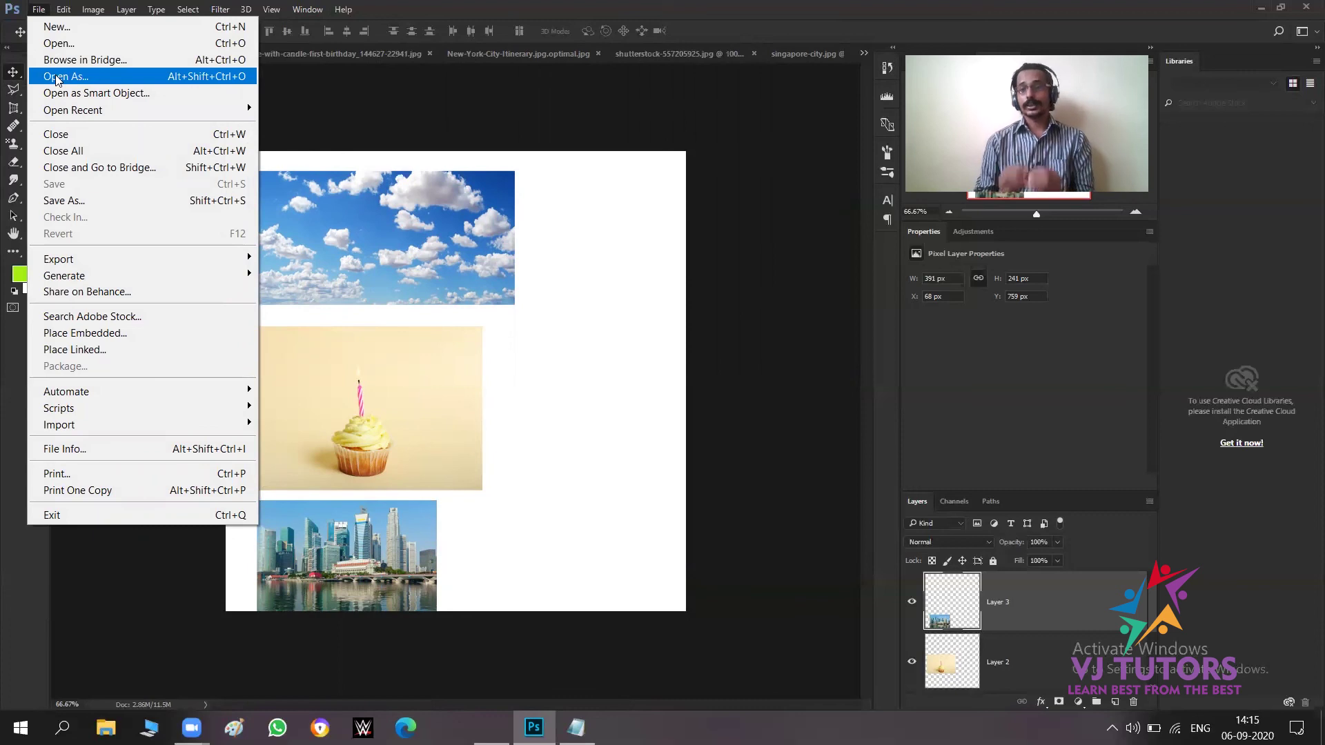
left_click(81, 200)
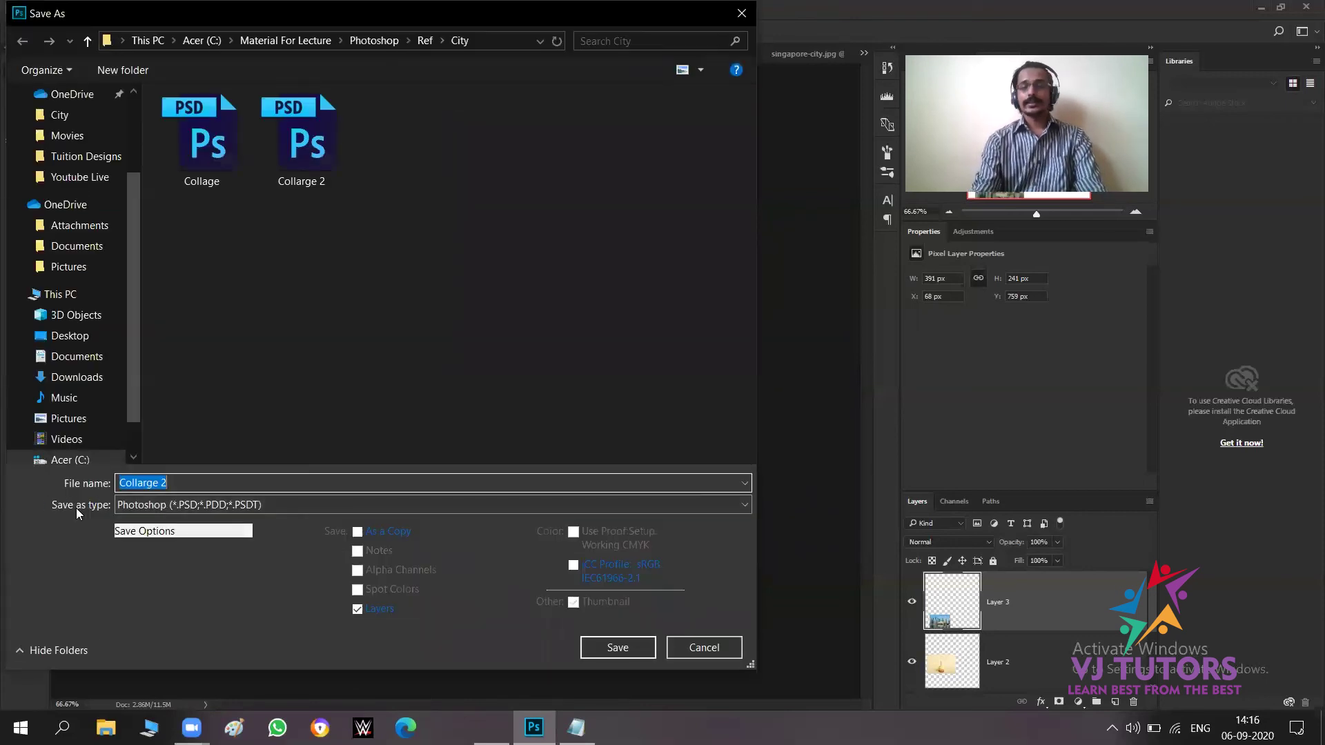
left_click(159, 510)
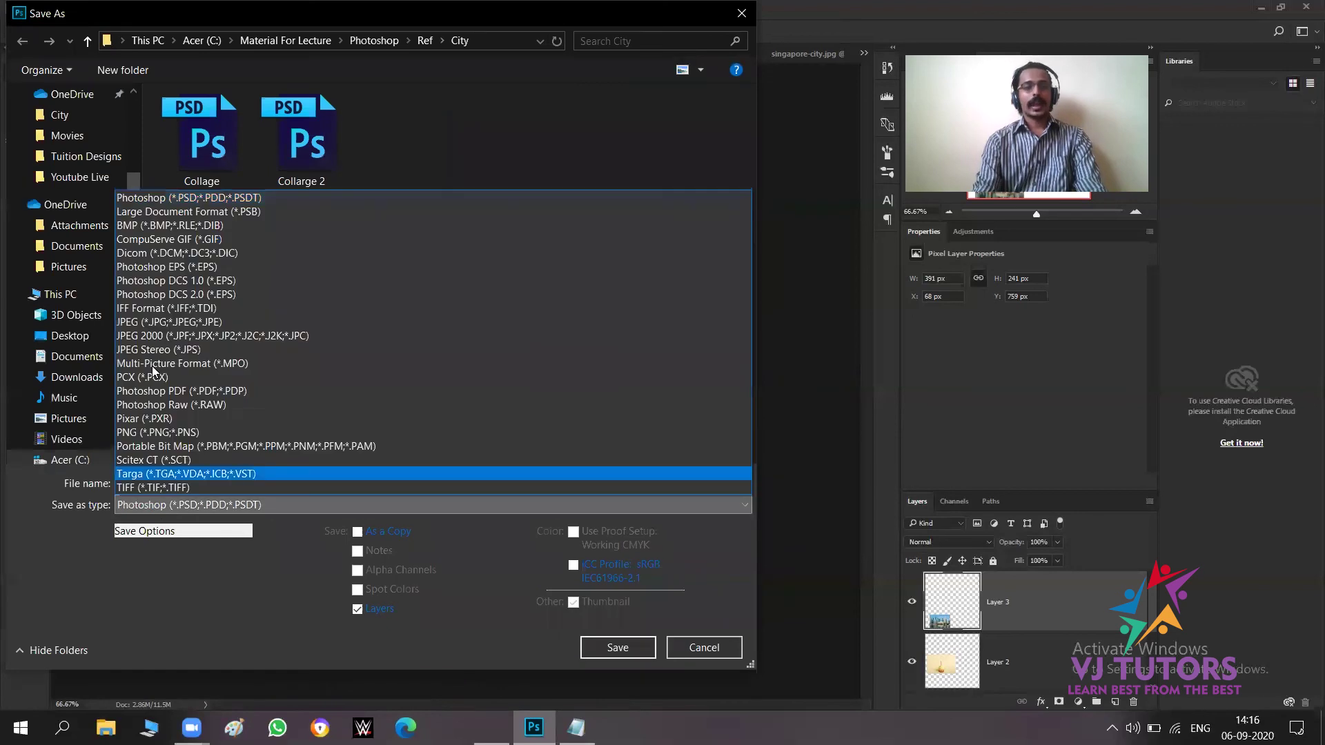
left_click(146, 321)
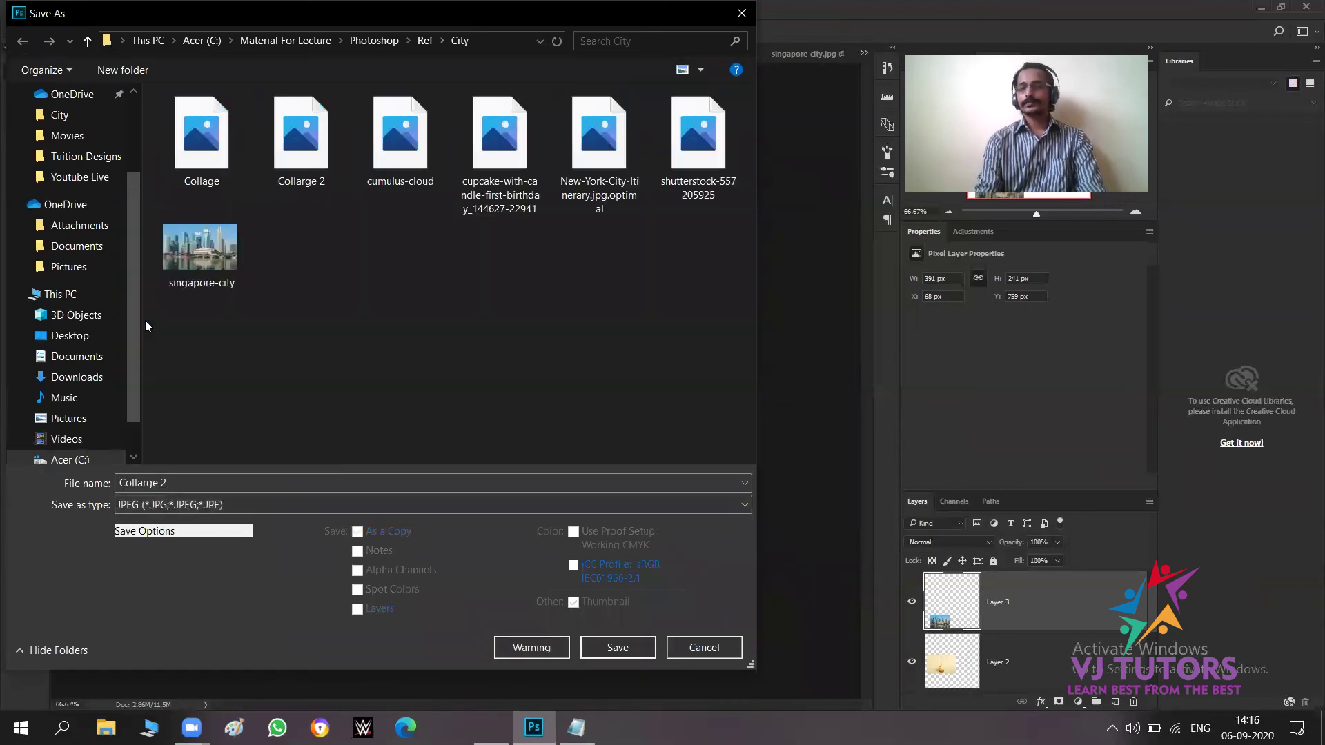
left_click(185, 478)
double_click(185, 479)
key("BackSpace")
type("3")
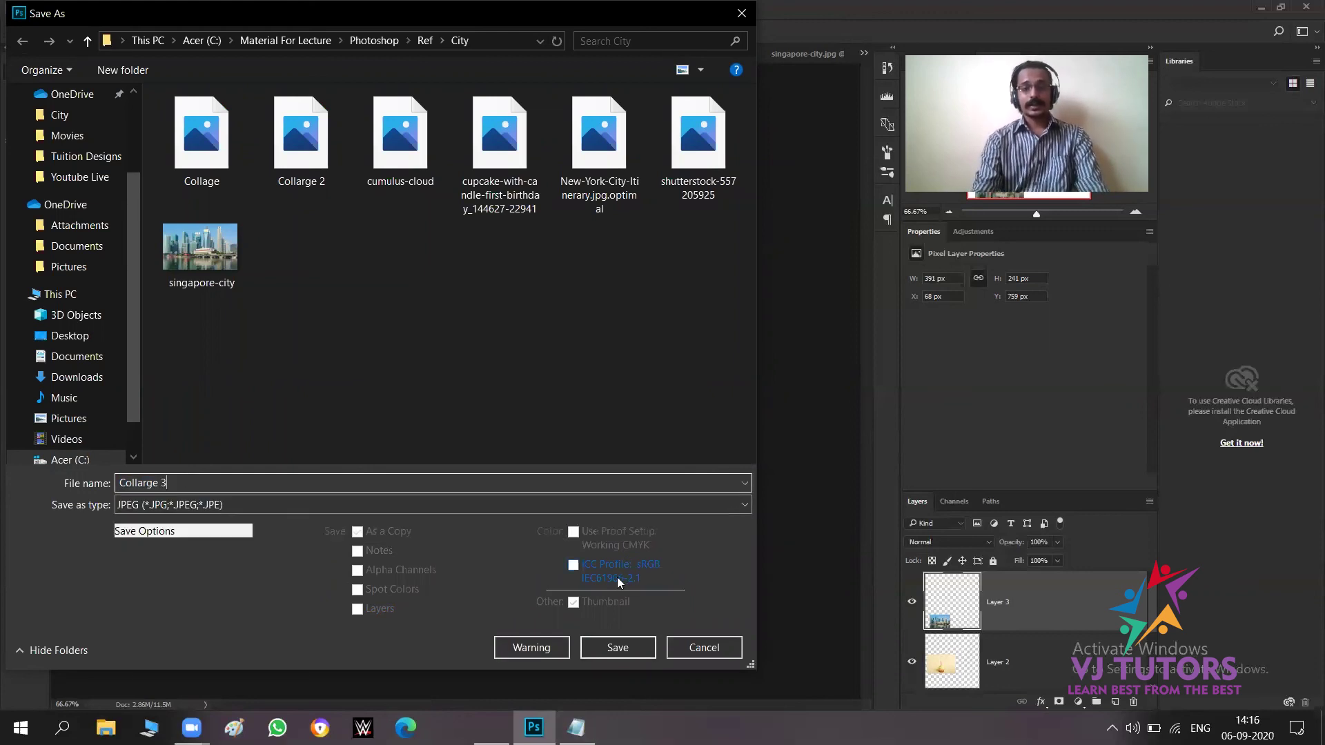
left_click(606, 638)
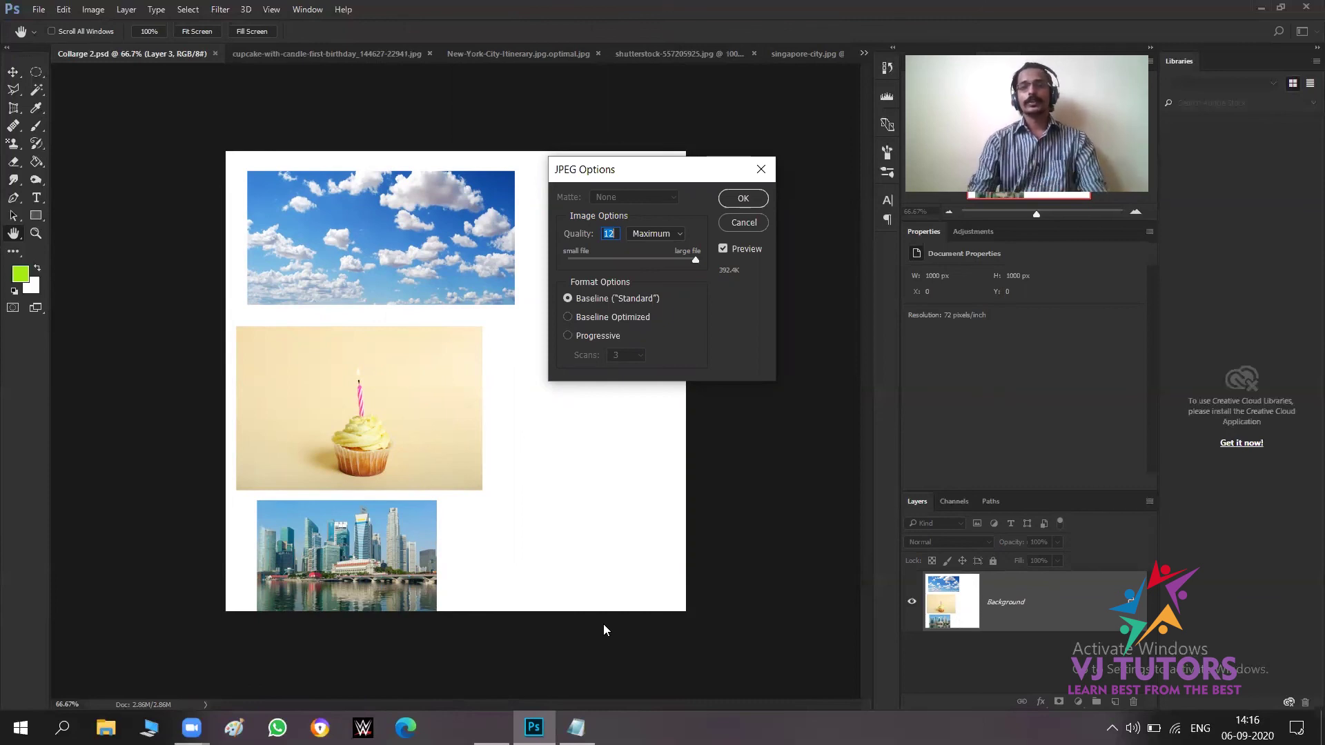
left_click(743, 198)
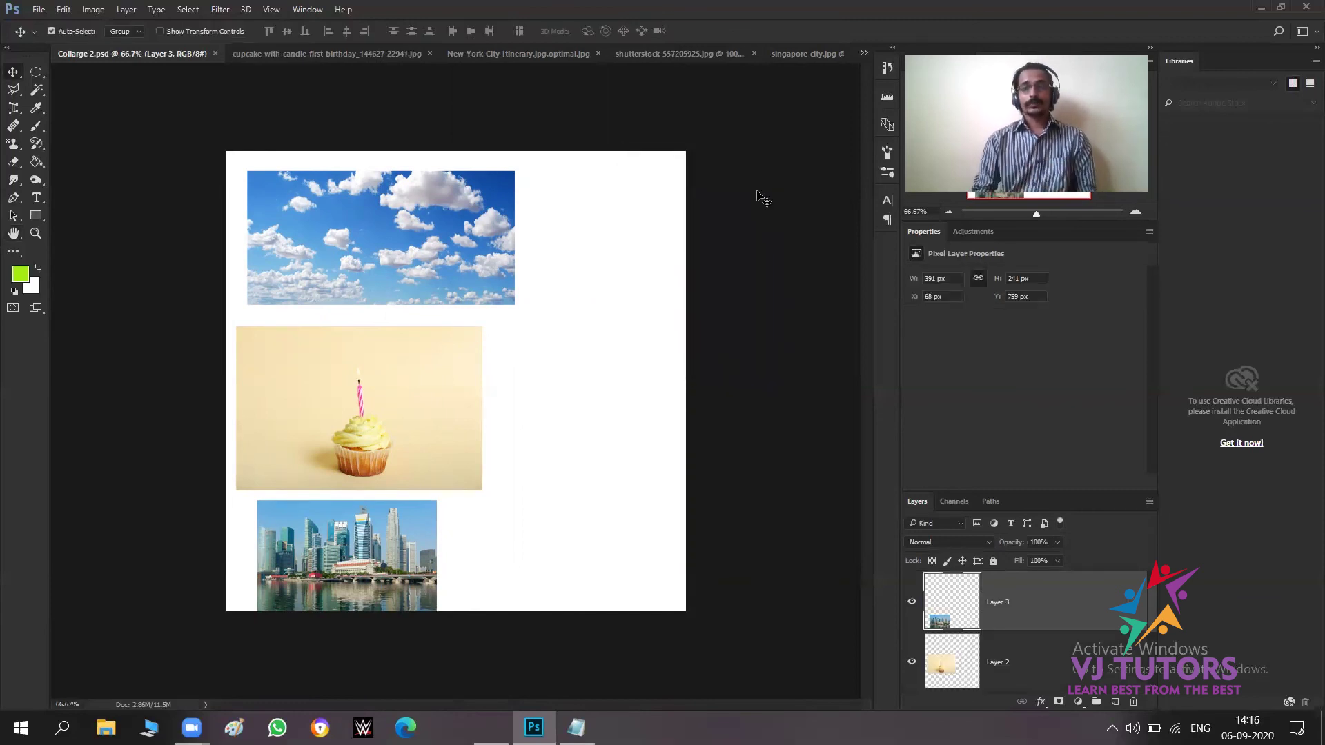